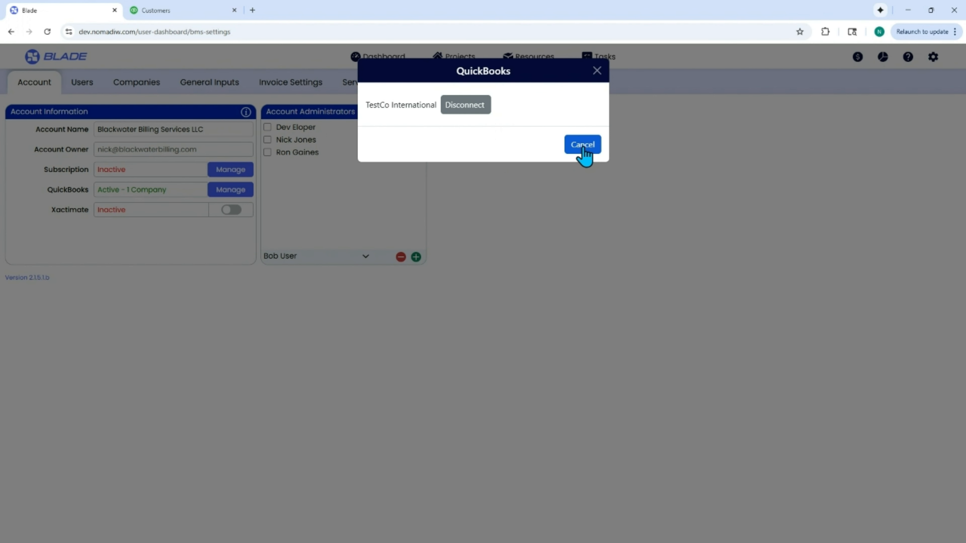
Step: Close the QuickBooks dialog, open the Companies settings and switch to the TestCo International company
left_click(582, 145)
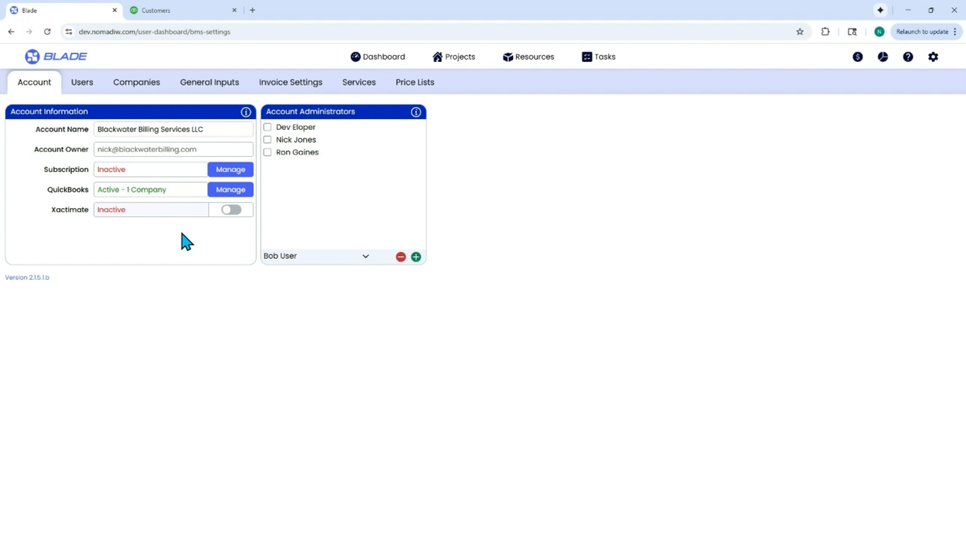
left_click(137, 87)
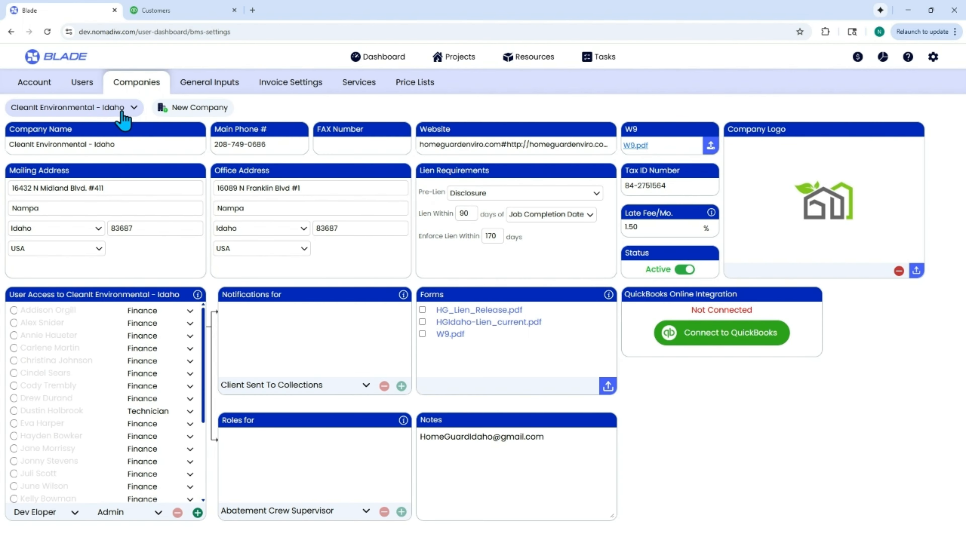
left_click(123, 109)
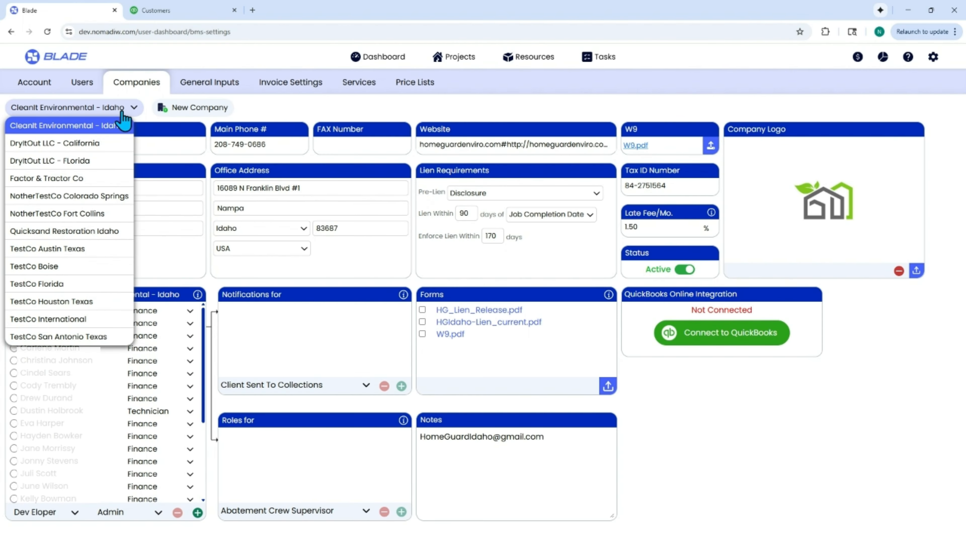
left_click(84, 128)
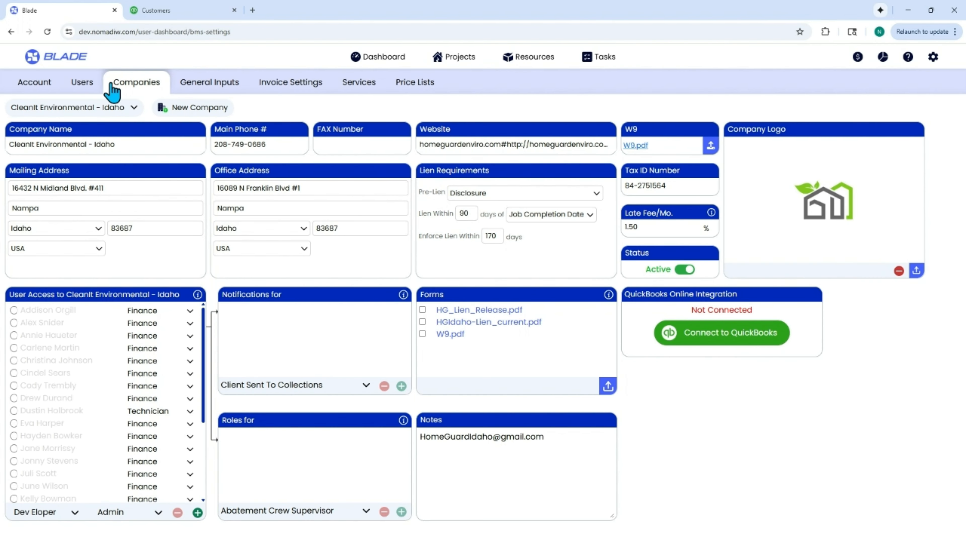
left_click(91, 109)
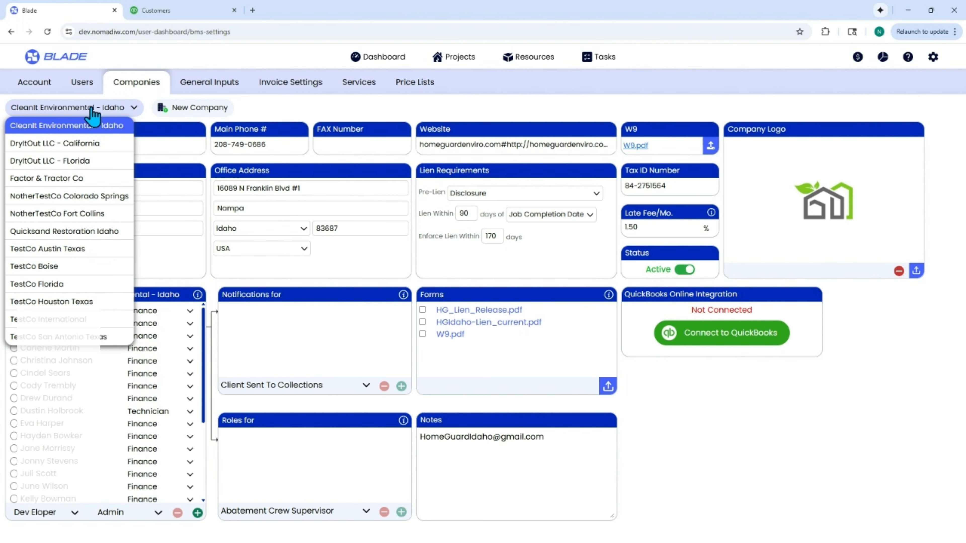
left_click(78, 321)
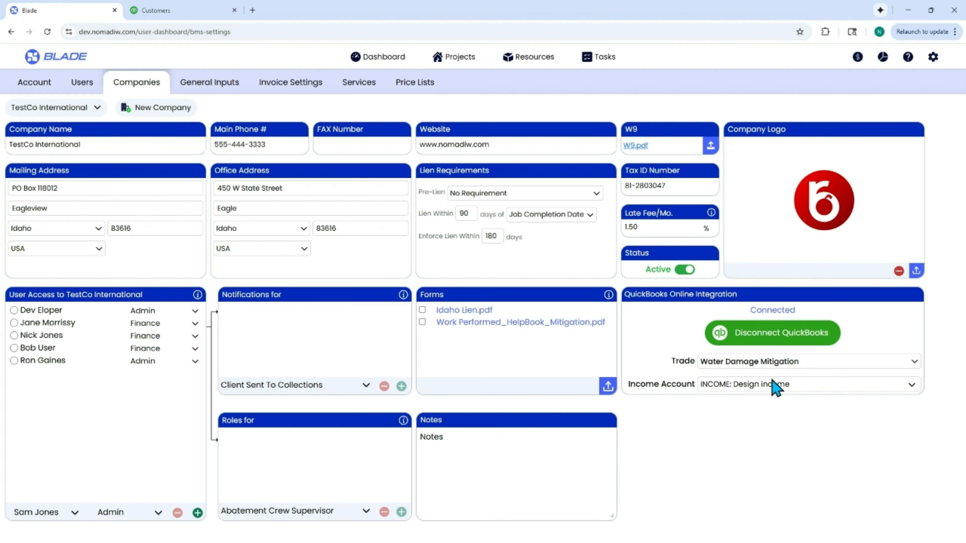
Step: Map the Water Damage Mitigation trade to the income account INCOME: Water Damage Services
left_click(764, 364)
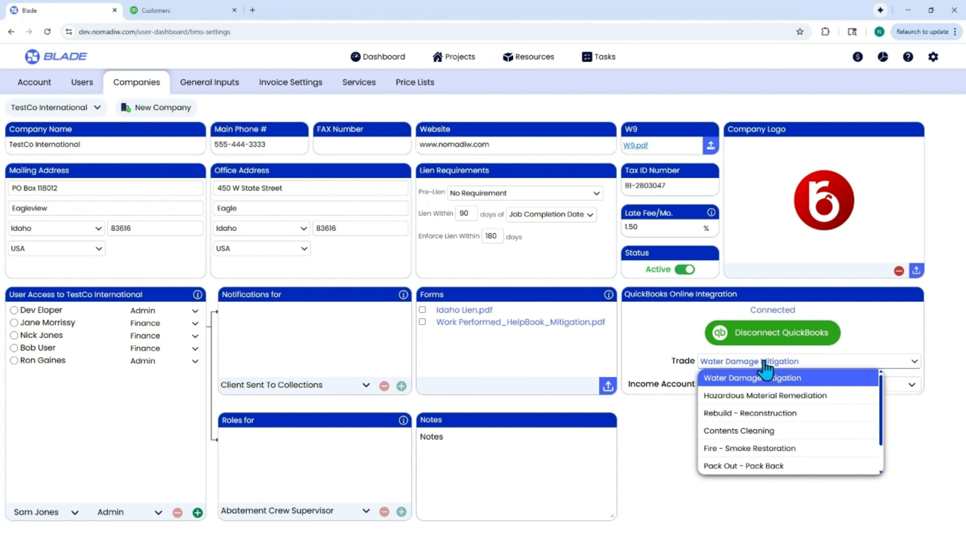
left_click(937, 412)
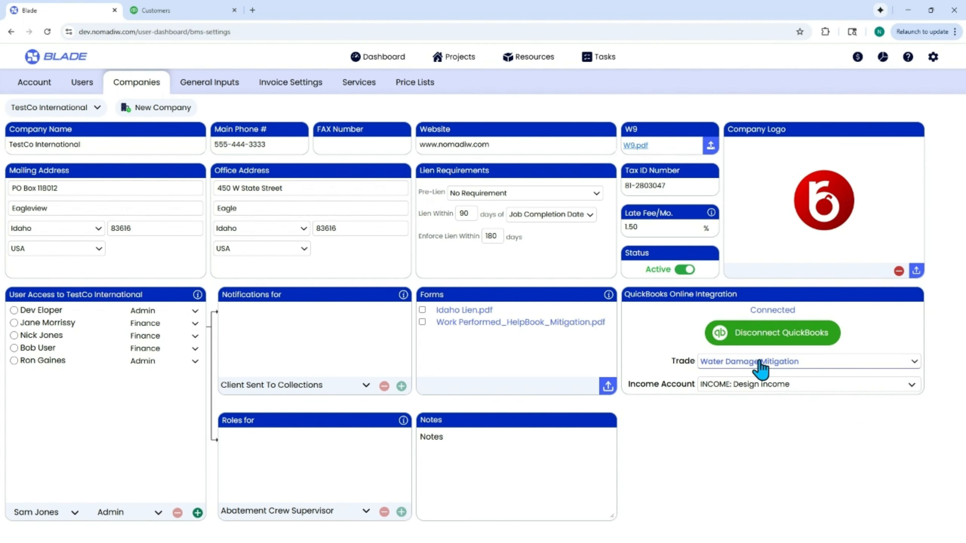
left_click(759, 389)
scroll(756, 443, "down", 1)
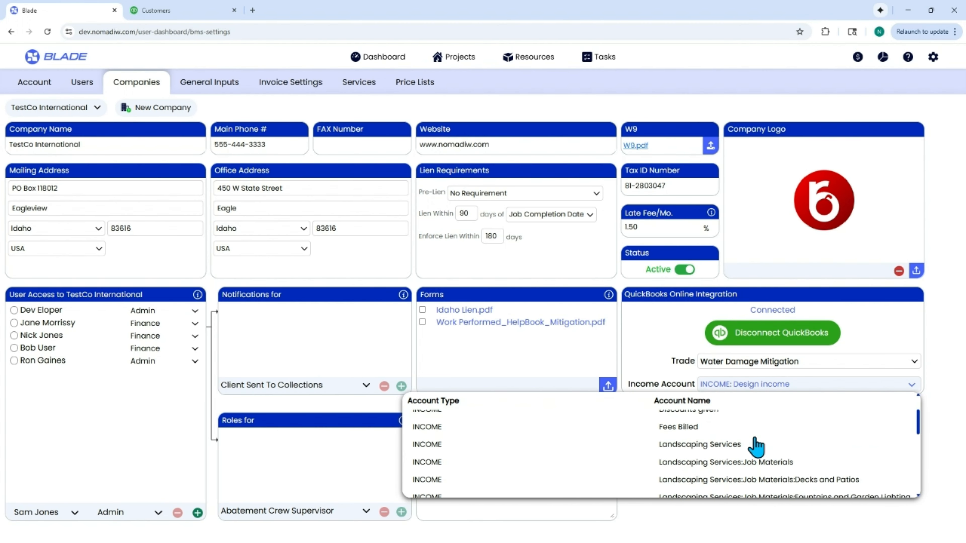
scroll(756, 447, "down", 5)
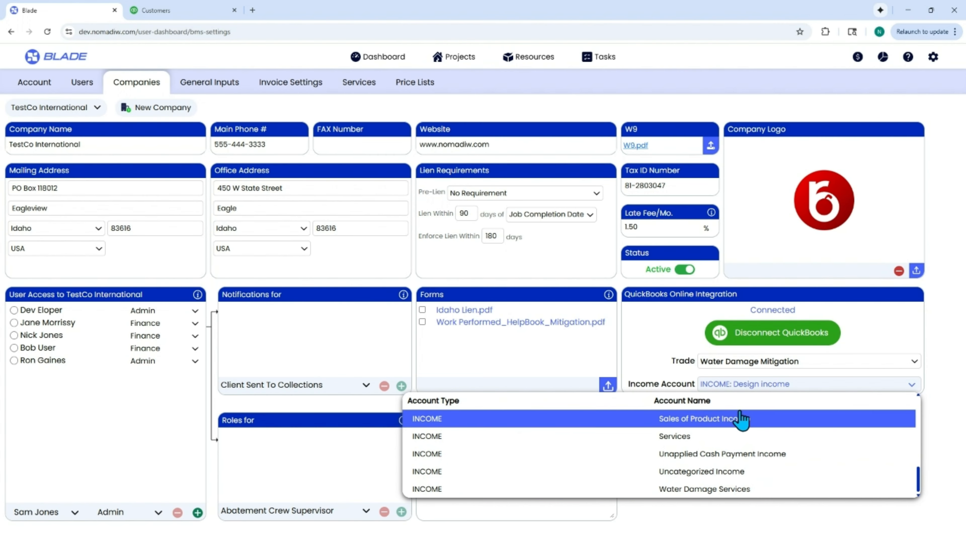
scroll(739, 420, "up", 6)
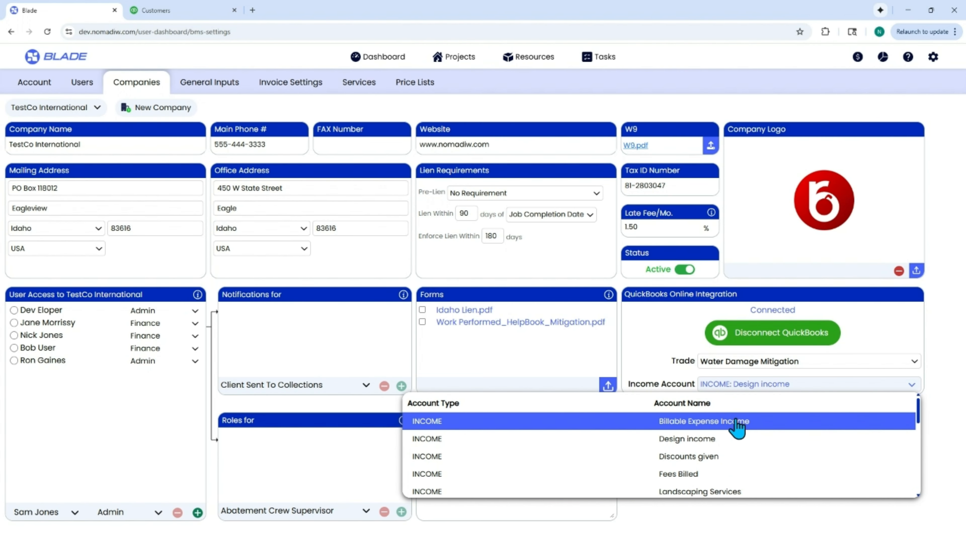
scroll(736, 426, "down", 5)
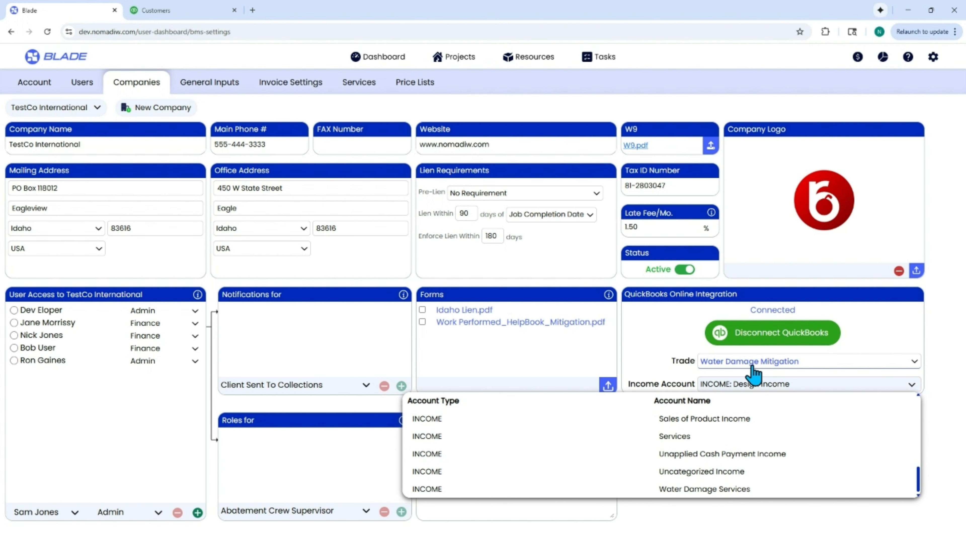
left_click(724, 490)
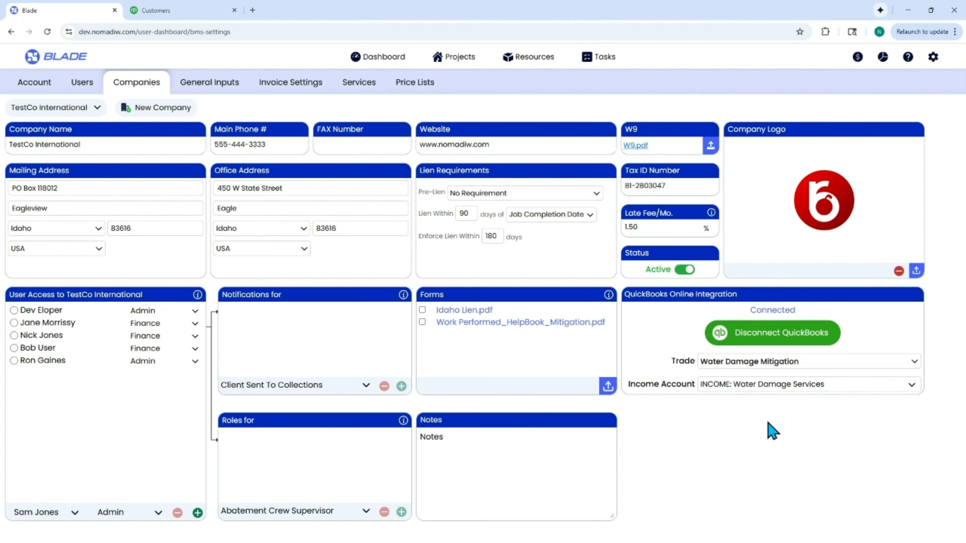
Step: Select the Hazardous Material Remediation trade and map it to the income account INCOME: Services
left_click(756, 362)
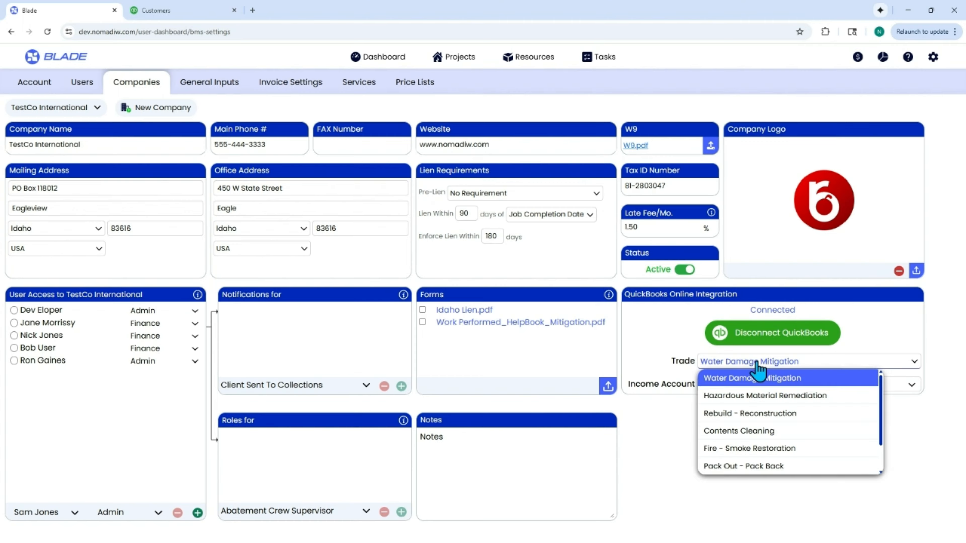
left_click(757, 396)
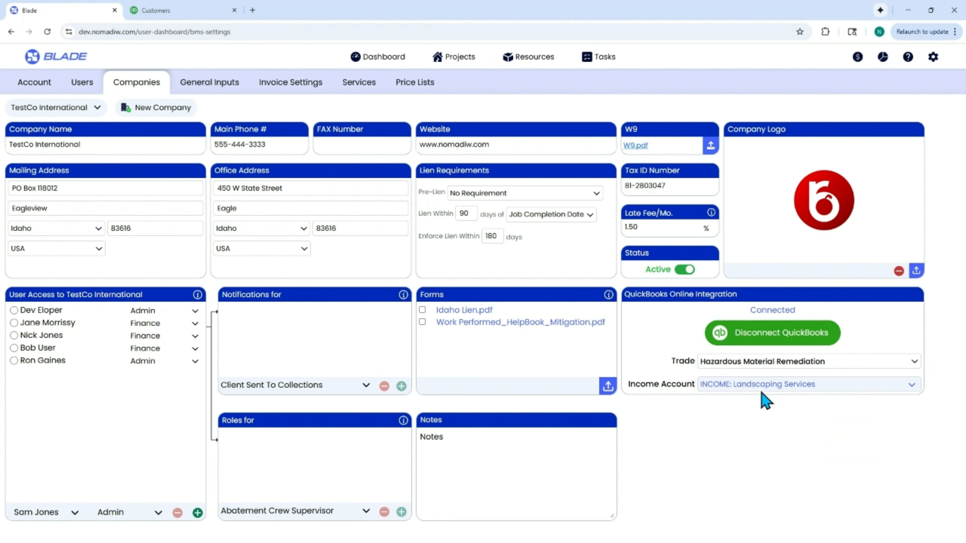
left_click(762, 386)
scroll(760, 442, "down", 5)
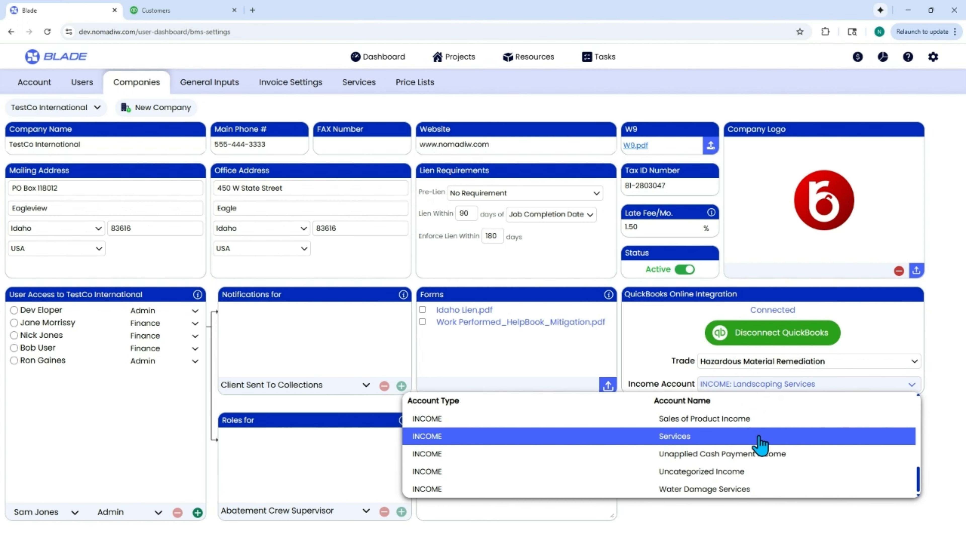
left_click(759, 442)
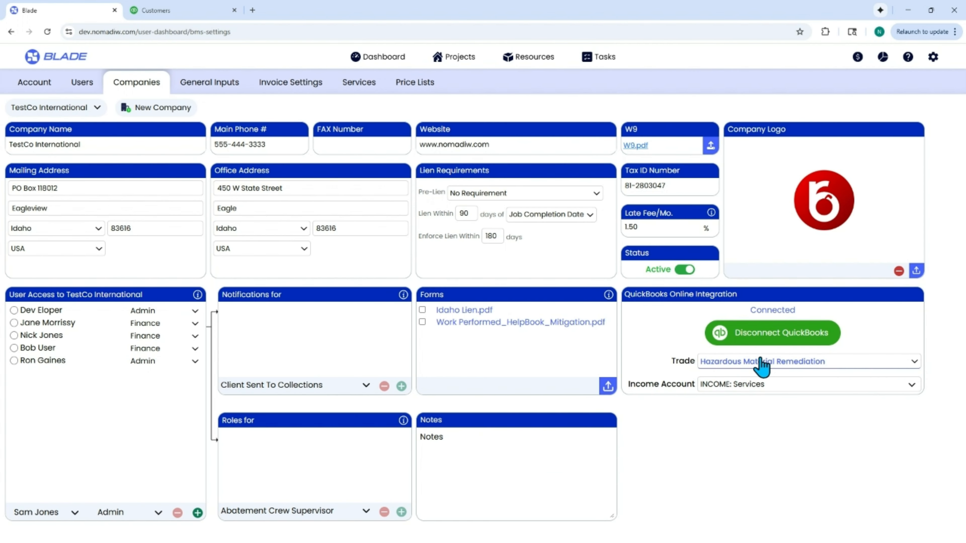
Step: Select the Fire - Smoke Restoration trade and map it to the income account INCOME: Services
left_click(760, 365)
left_click(748, 450)
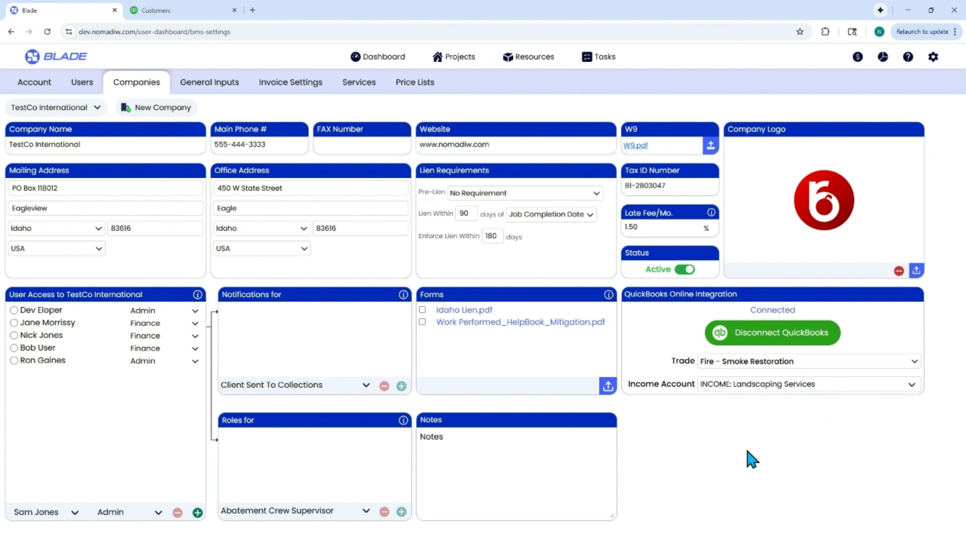
left_click(747, 385)
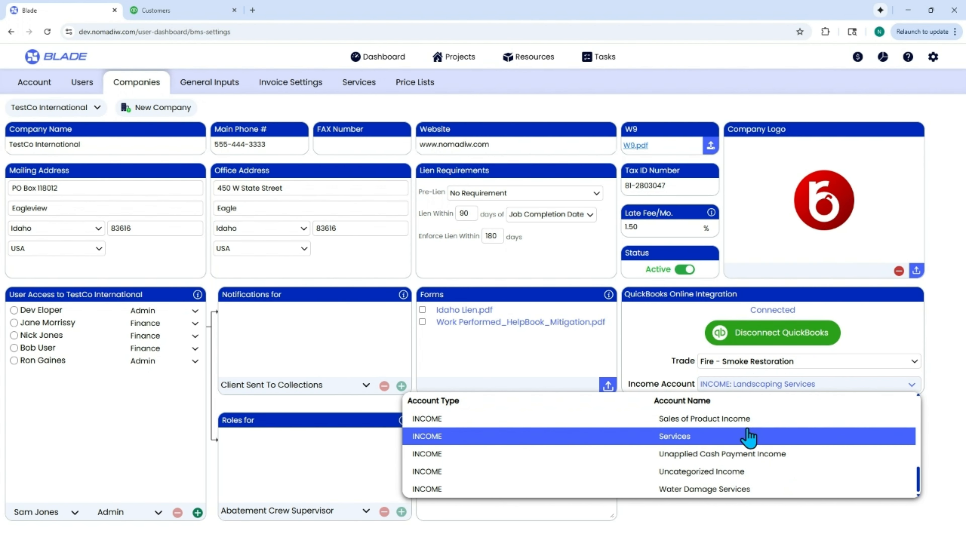
left_click(748, 437)
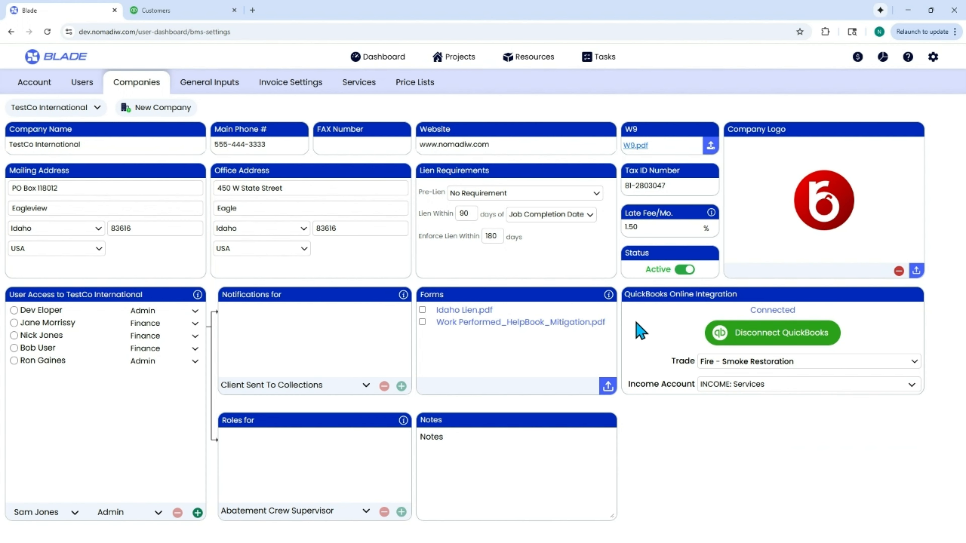
Step: Reselect the Water Damage Mitigation trade to review its income account mapping
left_click(811, 363)
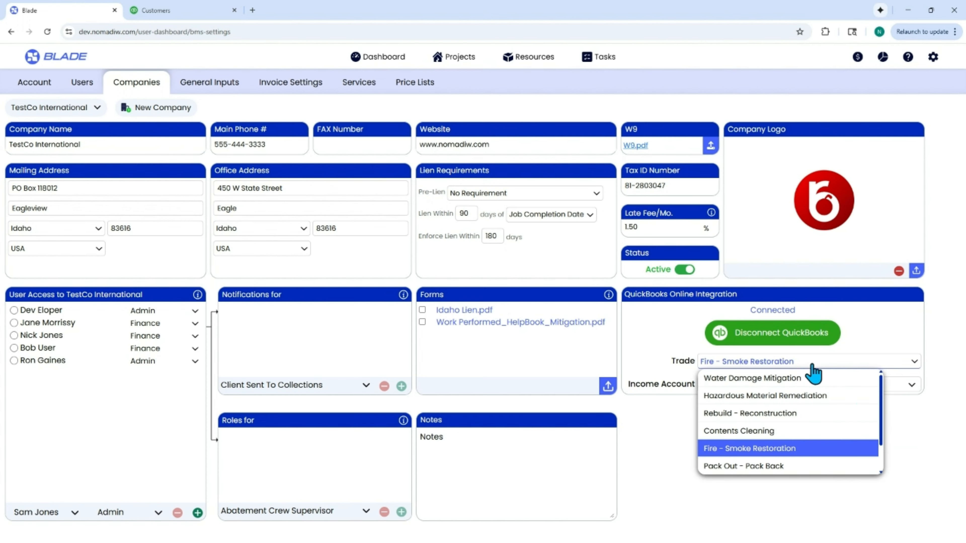
left_click(801, 379)
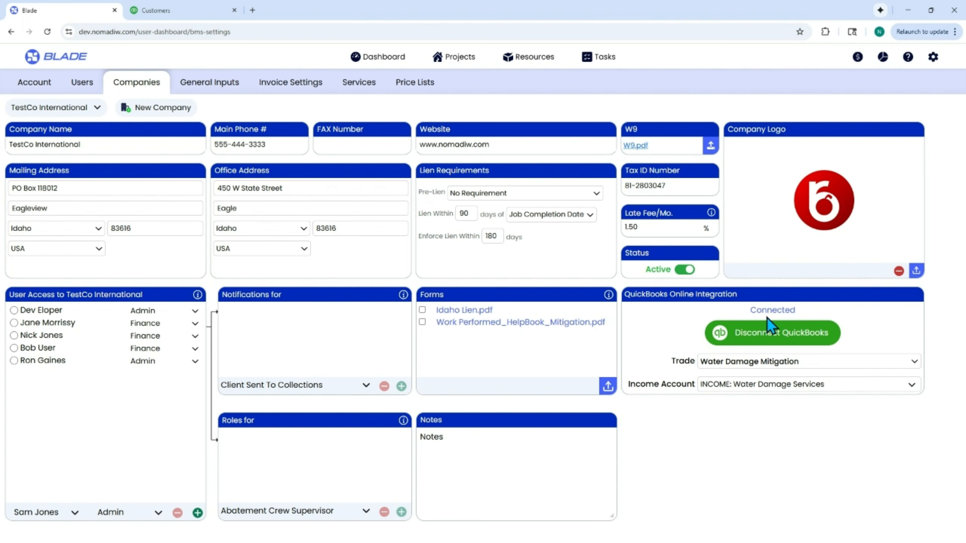
Step: Open the Projects list and filter it to the TestCo International company
left_click(450, 60)
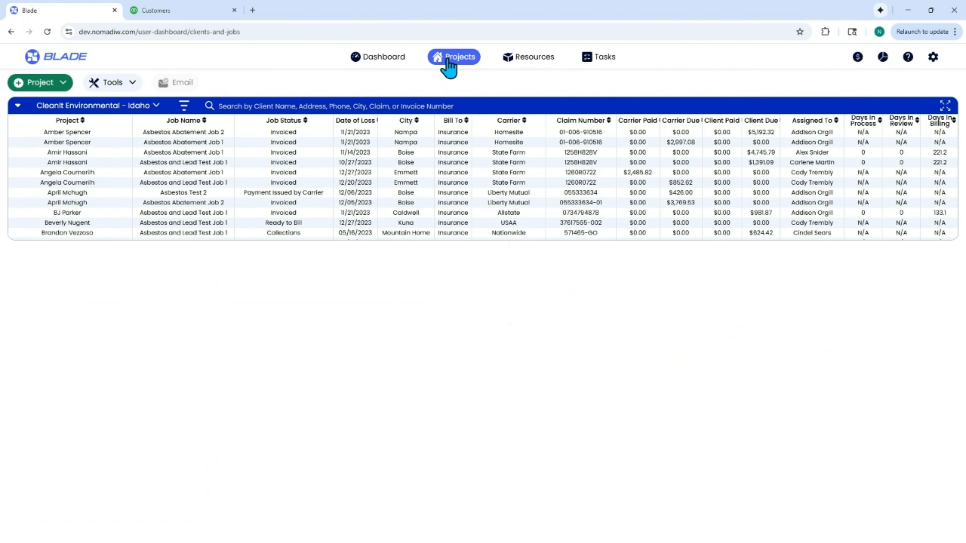
left_click(116, 108)
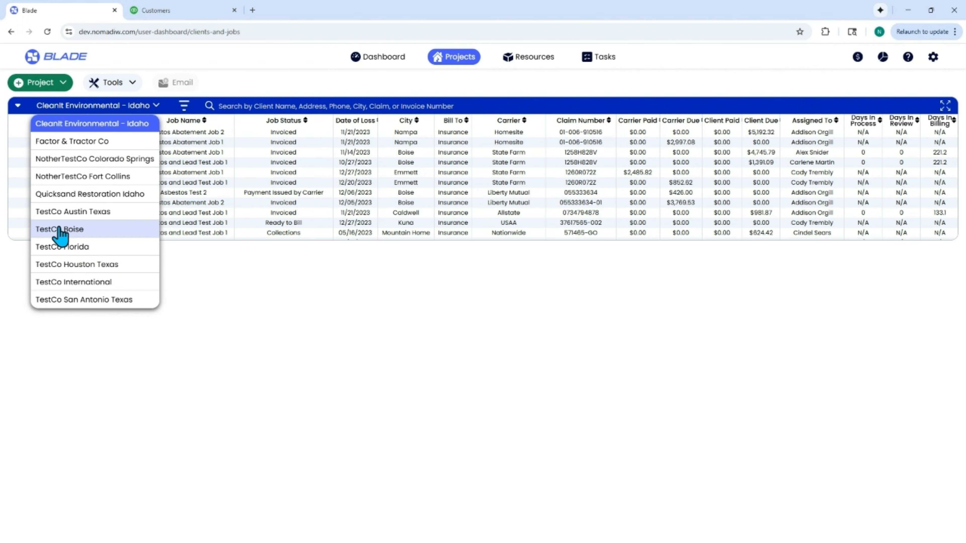
left_click(81, 284)
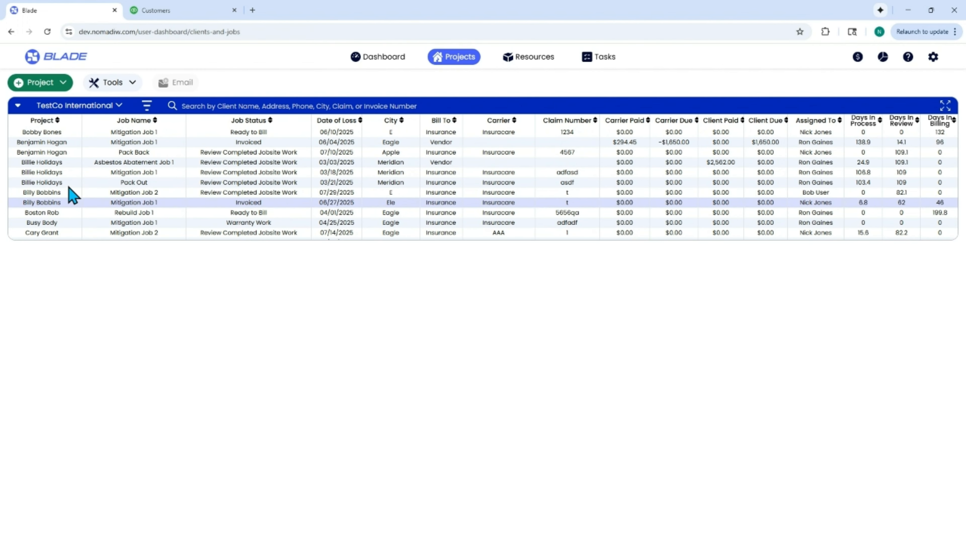
scroll(60, 201, "down", 5)
scroll(57, 194, "up", 5)
scroll(67, 207, "up", 1)
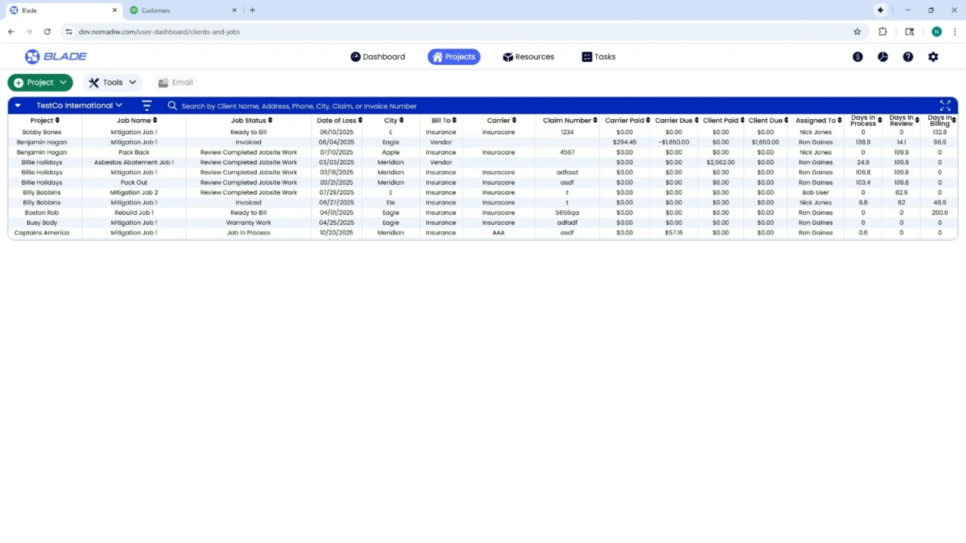
Step: Review the customer list in the QuickBooks Customers tab
left_click(152, 17)
scroll(276, 289, "down", 5)
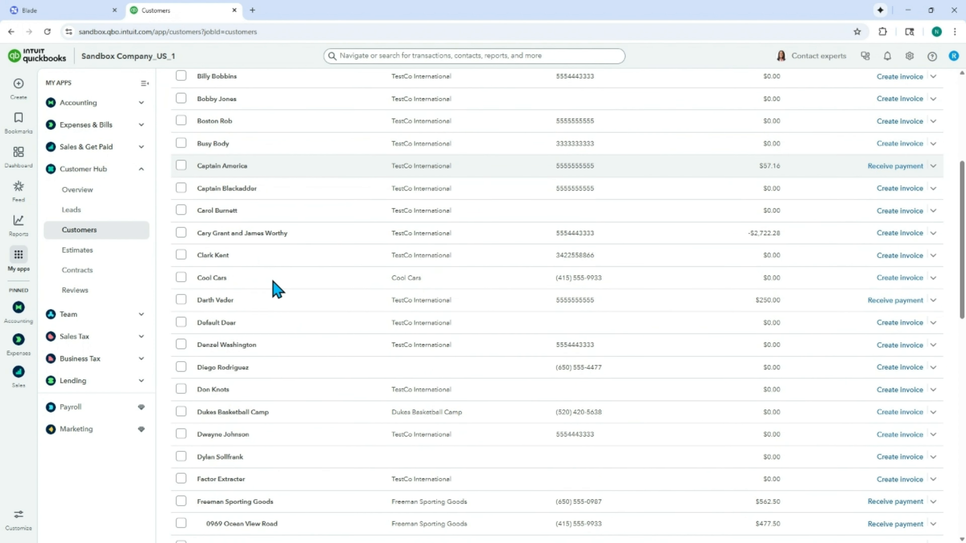
scroll(276, 289, "up", 5)
Step: Return to Blade and start a new project for TestCo International, skipping the client search
left_click(60, 11)
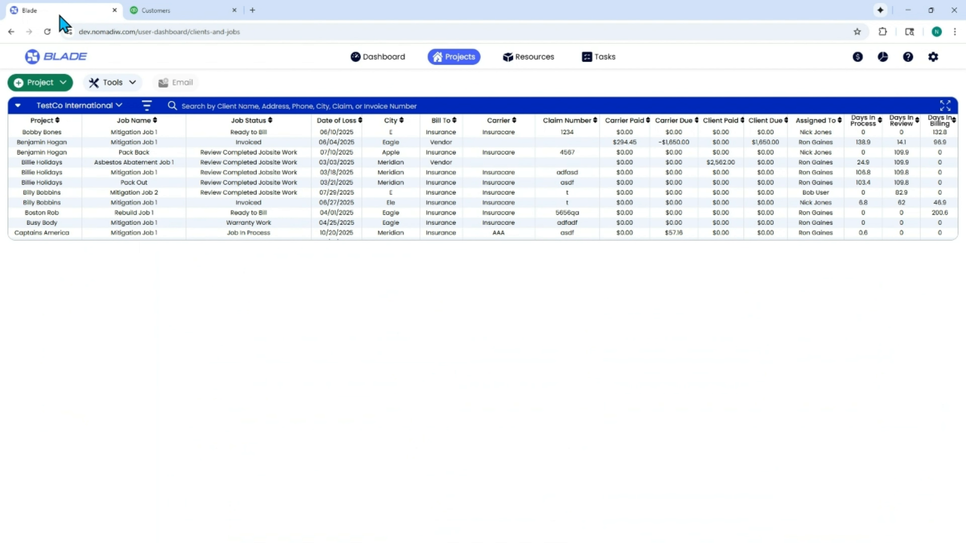
left_click(61, 82)
left_click(61, 115)
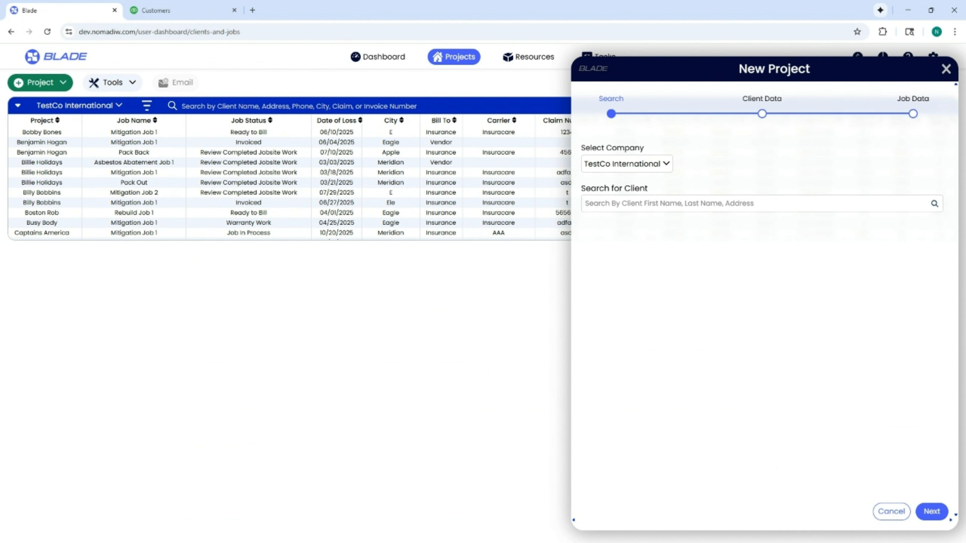
left_click(931, 511)
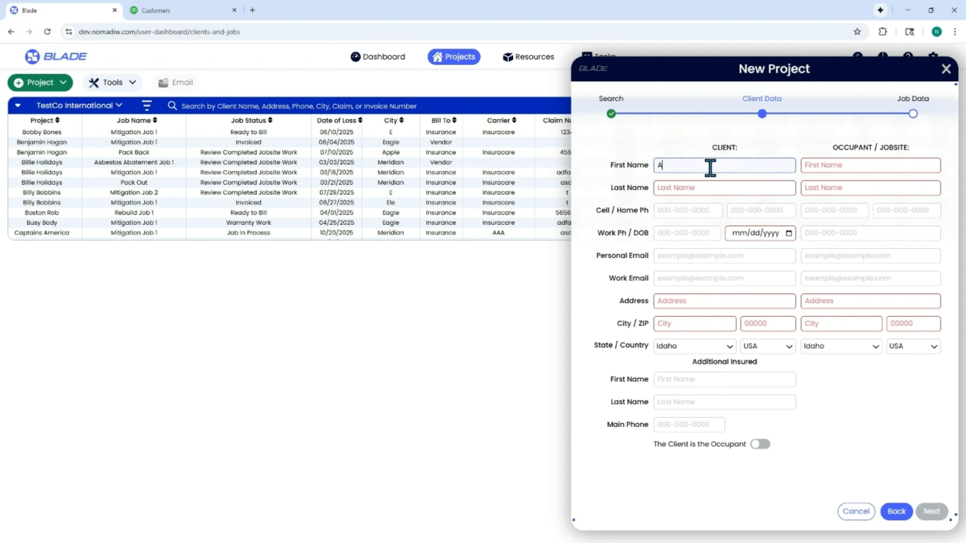
Step: Fill in the client's name, phone number, date of birth and address, mark the client as the occupant, and continue
type("Lincoln")
key("Tab")
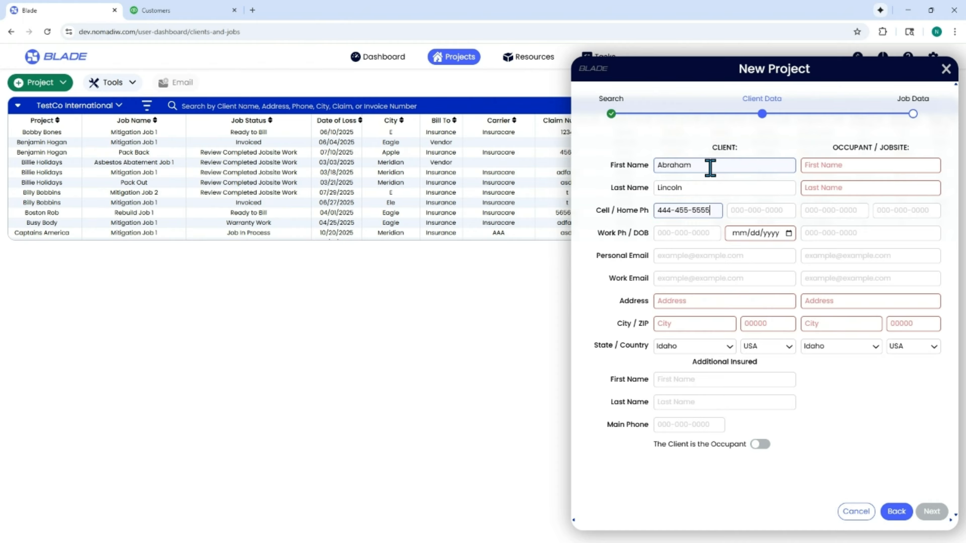
key("Tab")
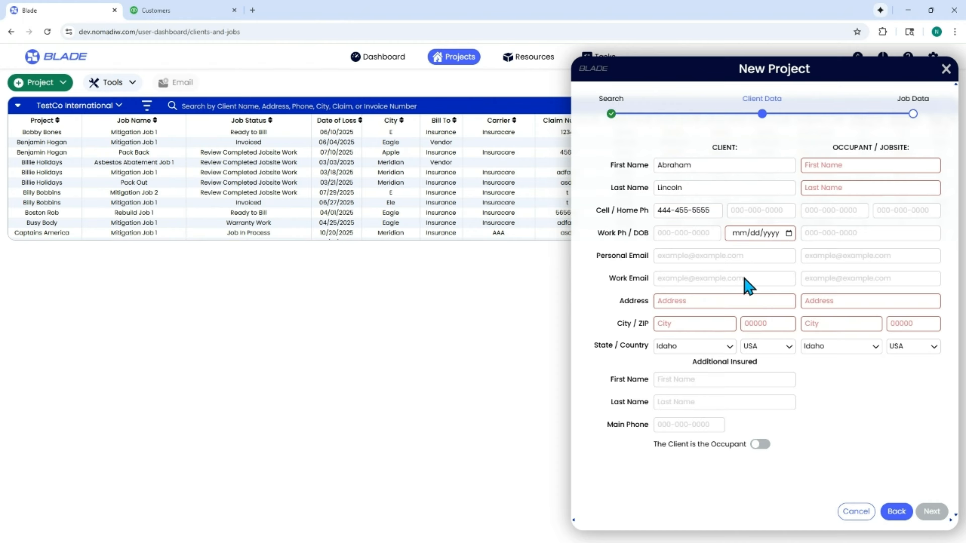
left_click(698, 301)
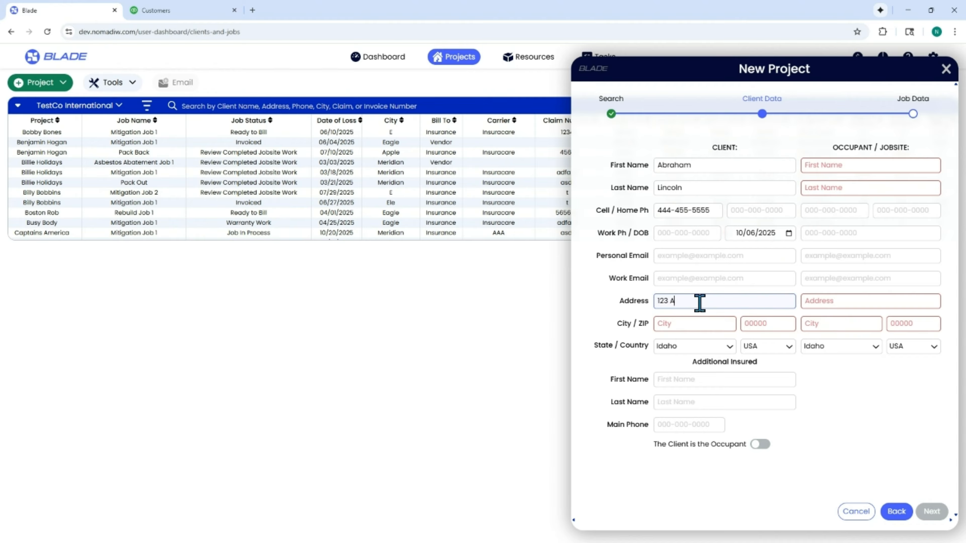
type("Eagle")
key("Tab")
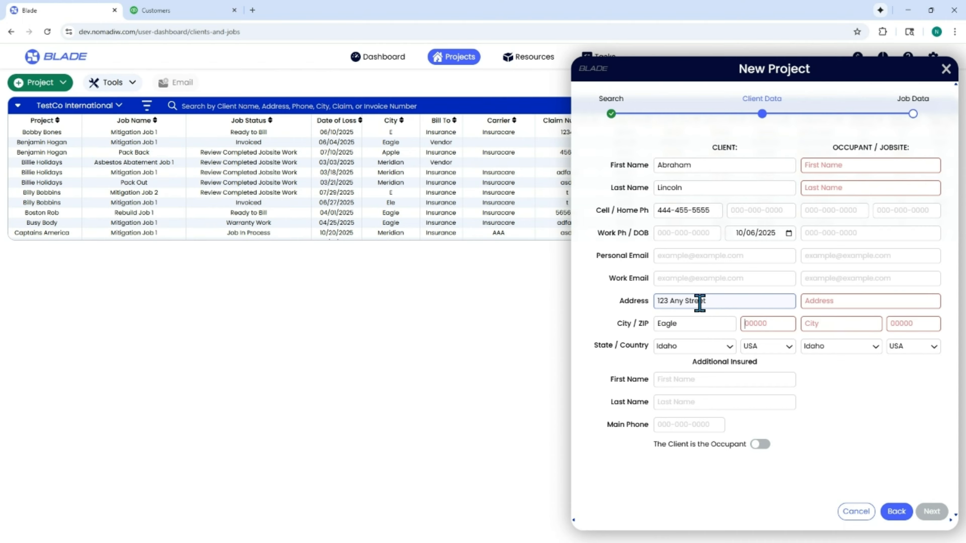
left_click(759, 444)
left_click(929, 511)
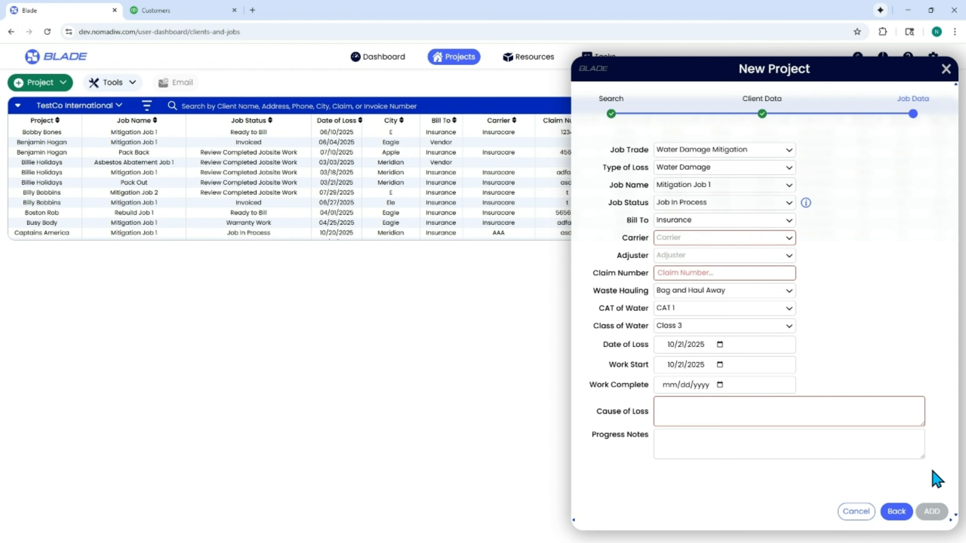
Step: Set the carrier to AZ Home Insurance, claim number adfas and cause of loss fasd, then add the project
left_click(746, 236)
left_click(716, 327)
left_click(692, 273)
type("adfas")
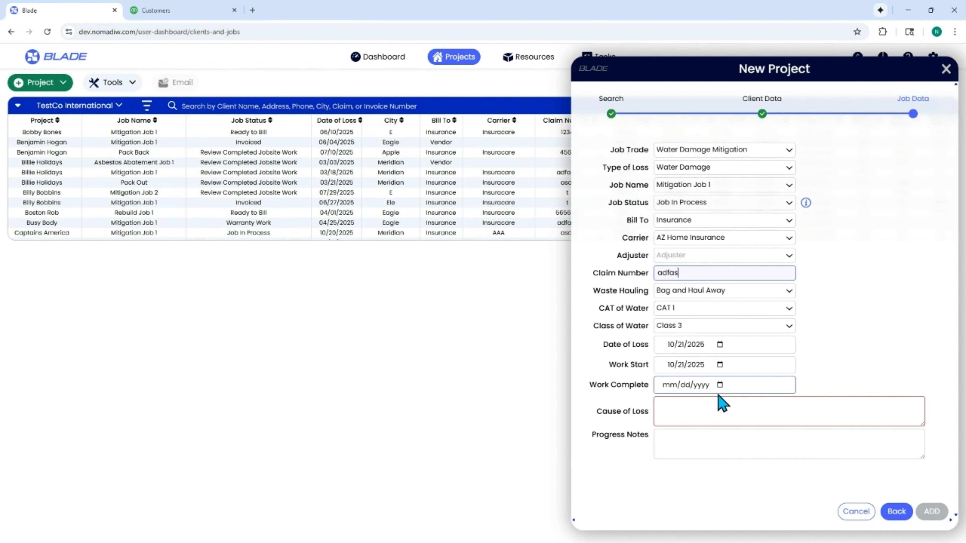
left_click(726, 414)
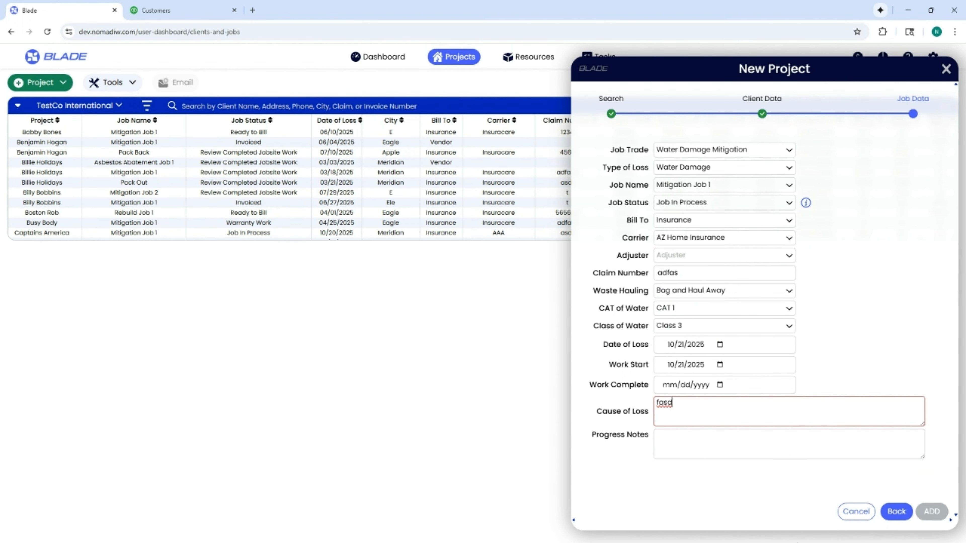
type("fasd")
left_click(932, 512)
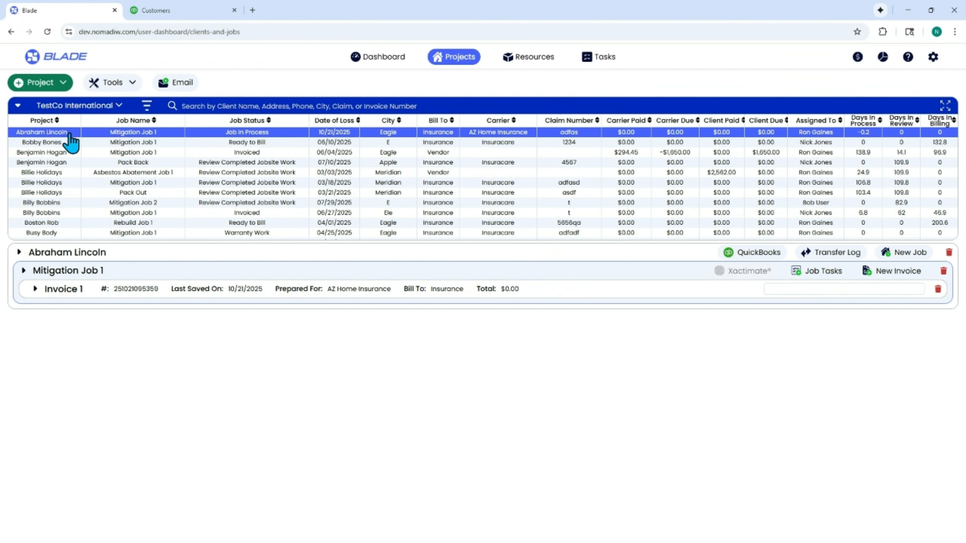
Step: Switch to QuickBooks and reload the Customers list to check for the new client
left_click(158, 11)
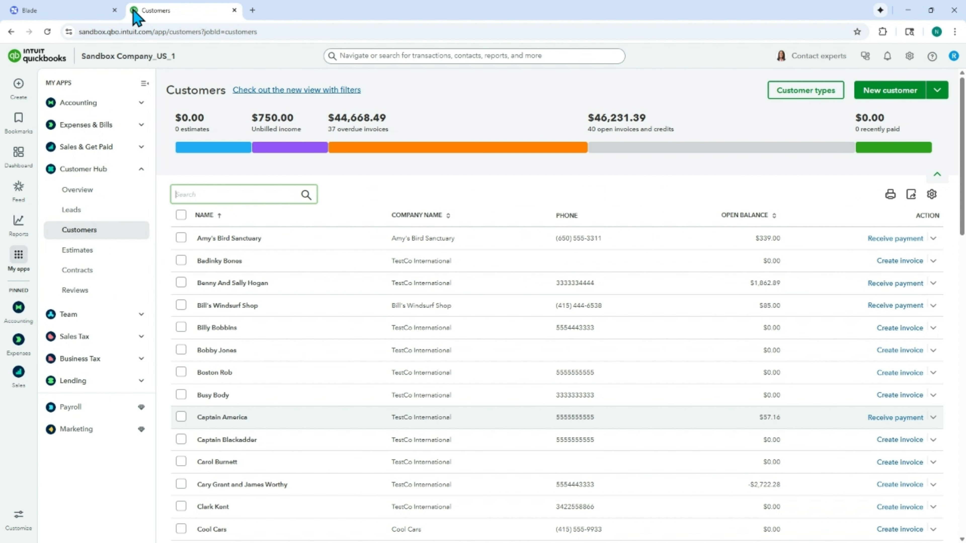
left_click(53, 34)
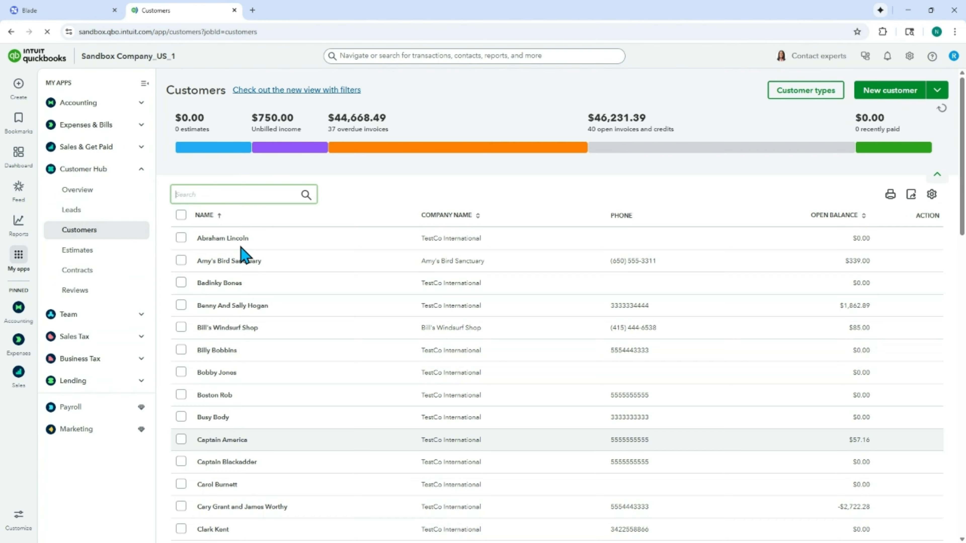
scroll(245, 249, "down", 3)
scroll(243, 236, "up", 3)
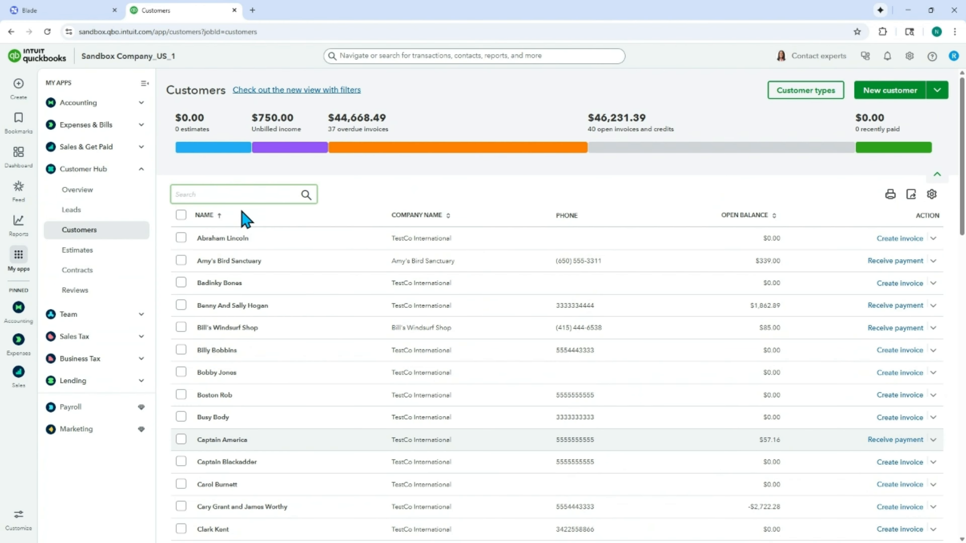
Step: Open the Abraham Lincoln customer in QuickBooks, change the first name to Abe, and save
left_click(244, 237)
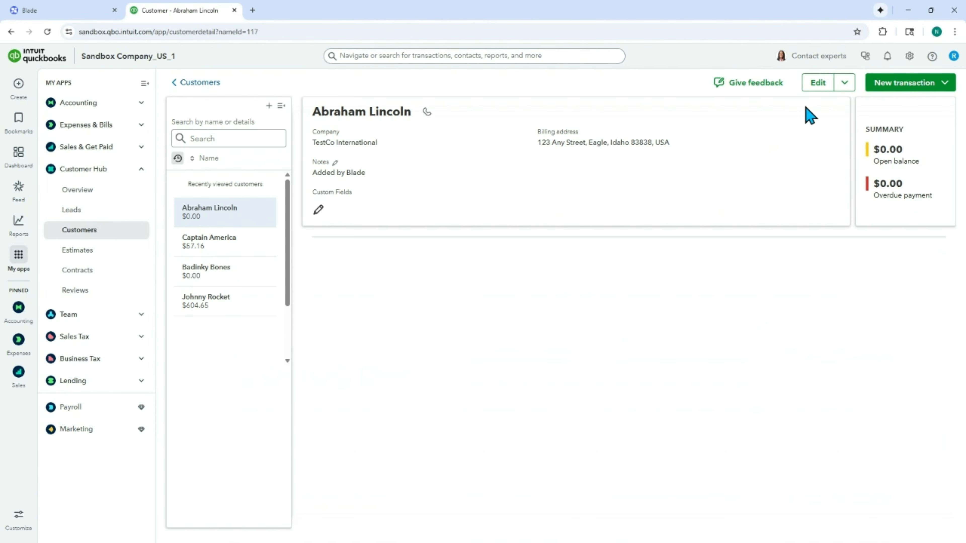
left_click(813, 83)
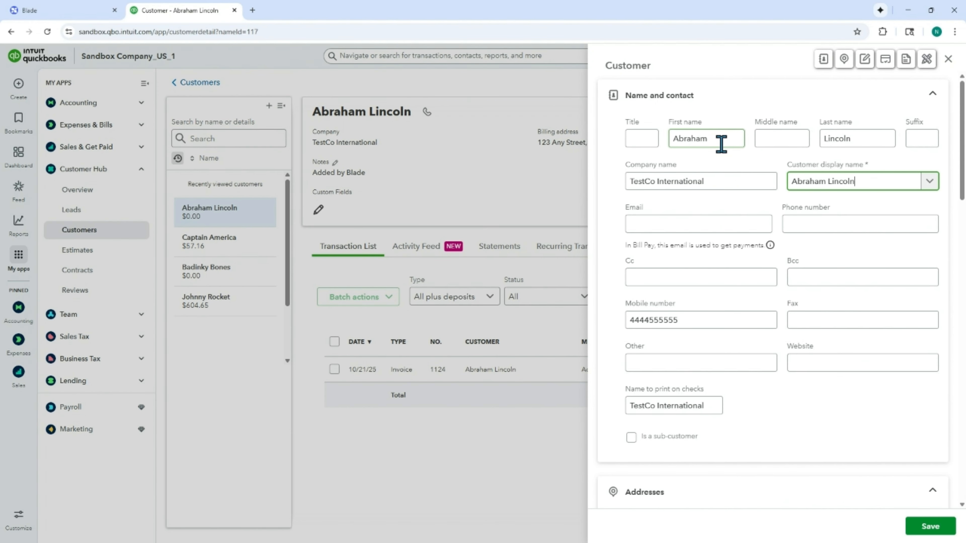
left_click(726, 142)
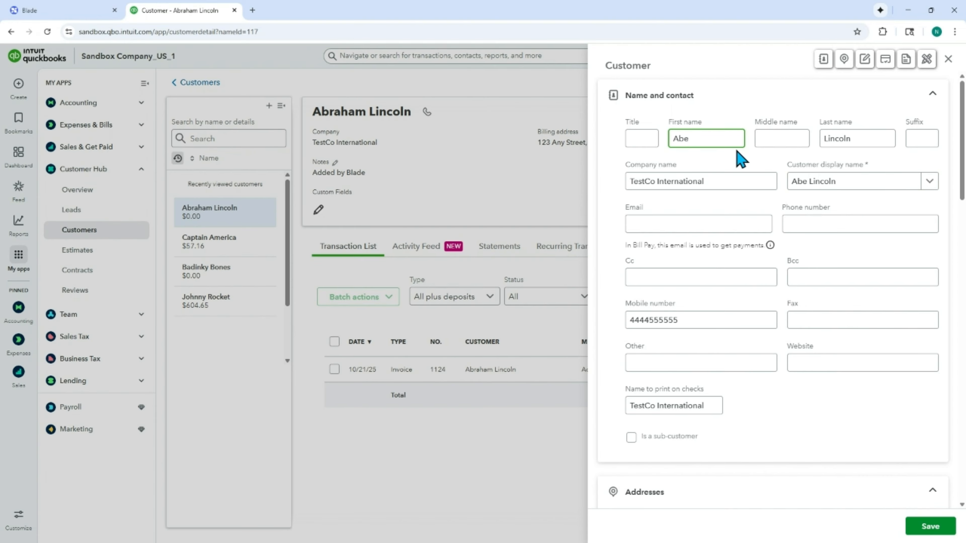
left_click(947, 530)
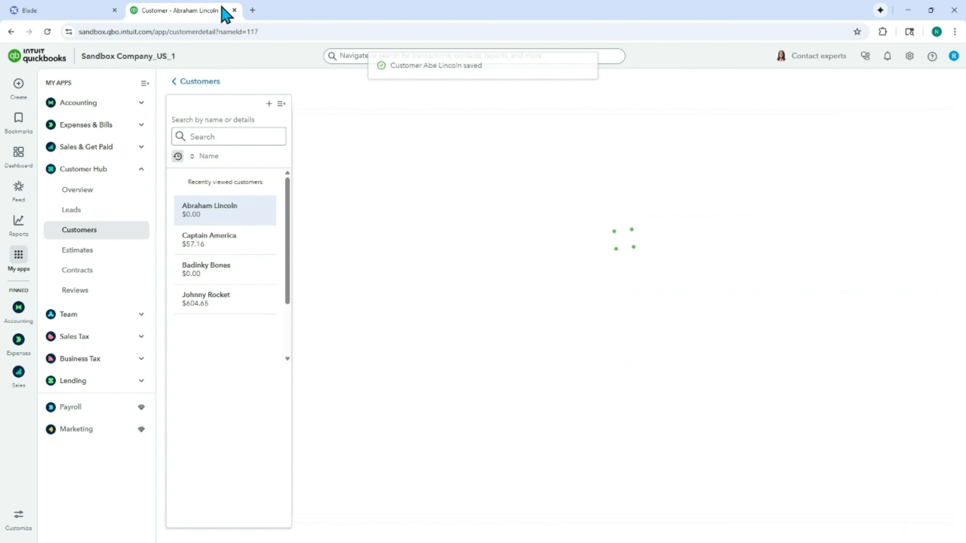
Step: Return to Blade and reopen the client's details to check whether the name change synced
left_click(68, 12)
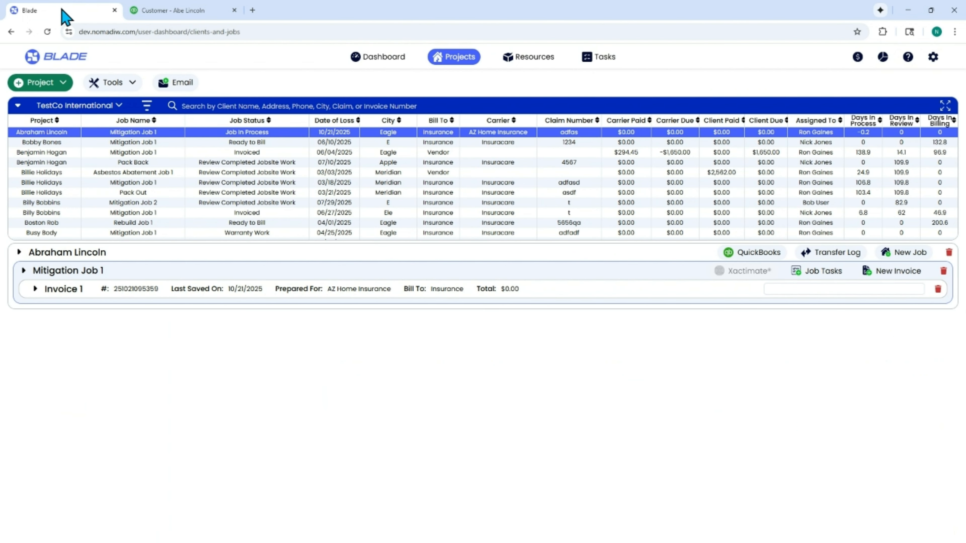
left_click(18, 252)
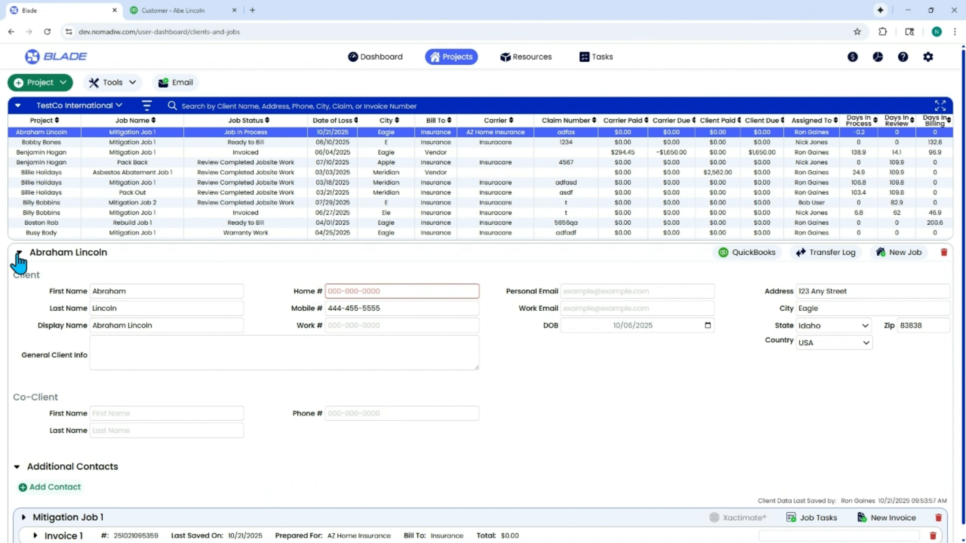
left_click(18, 252)
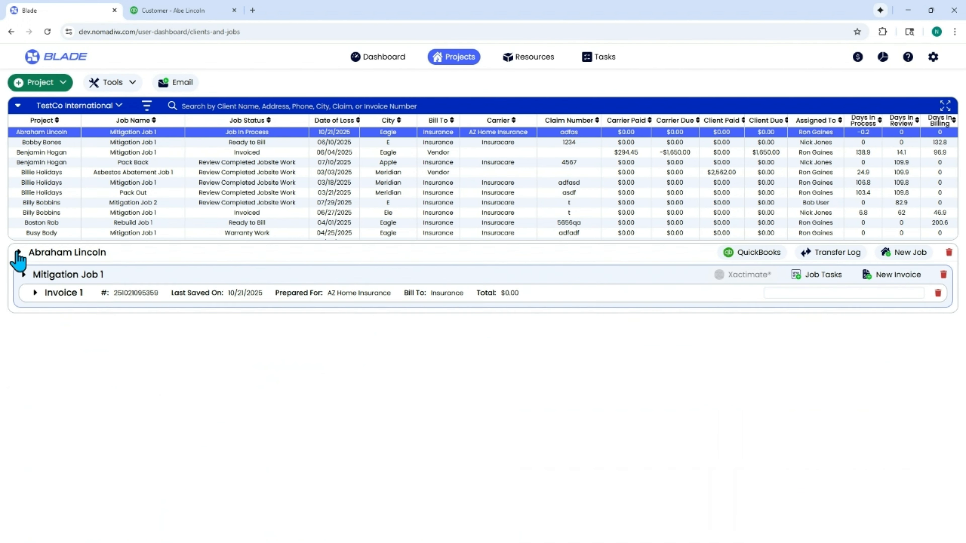
left_click(30, 193)
left_click(37, 133)
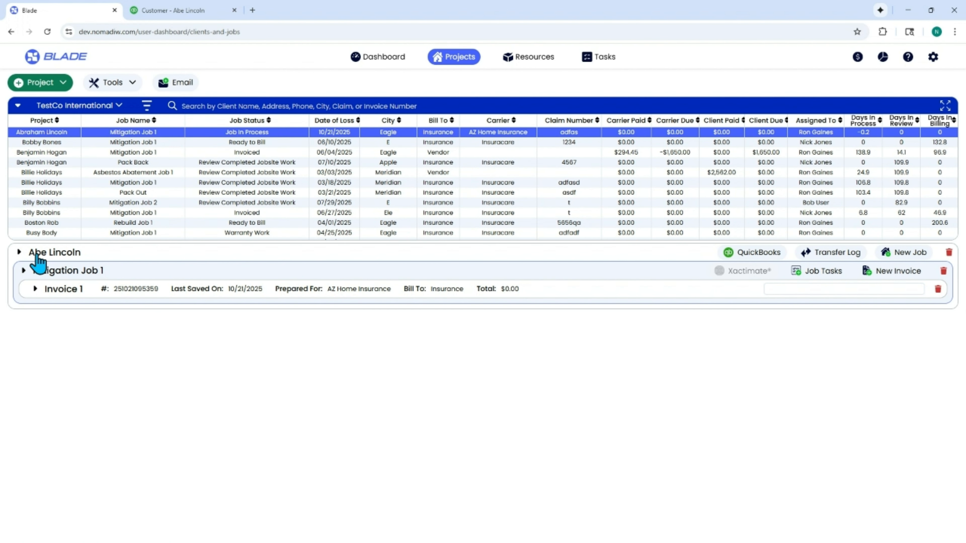
left_click(19, 252)
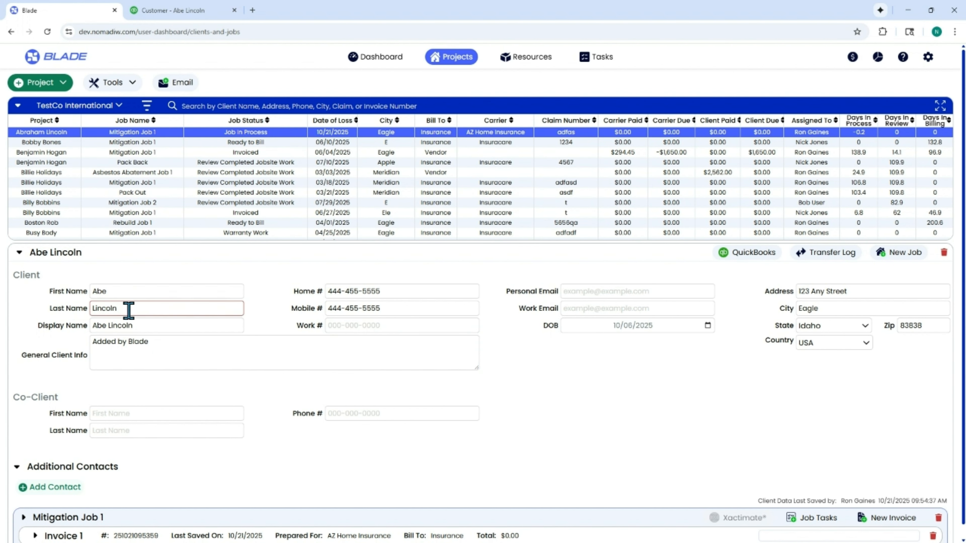
Step: Change the client's first name back to Abraham in Blade, then reopen the QuickBooks customer edit panel to compare
left_click(119, 293)
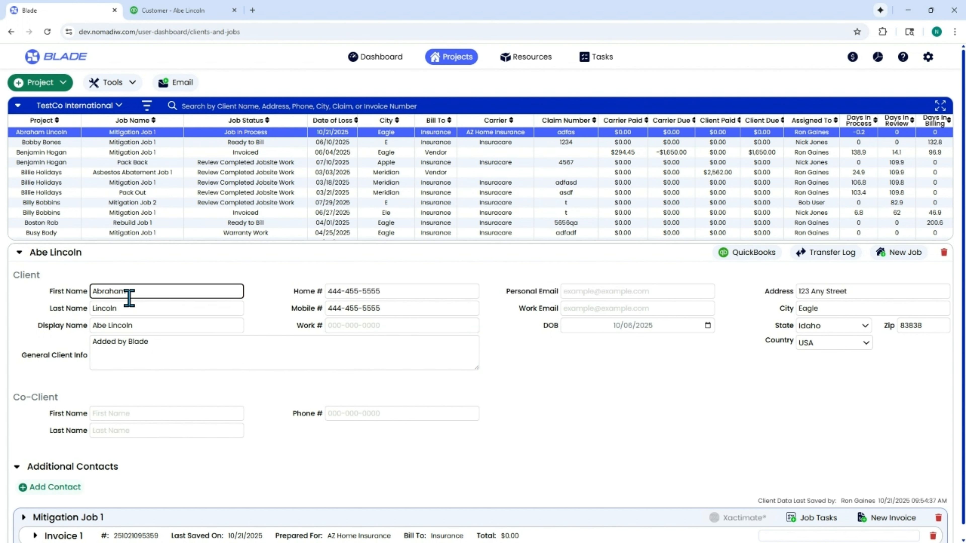
left_click(133, 308)
left_click(164, 10)
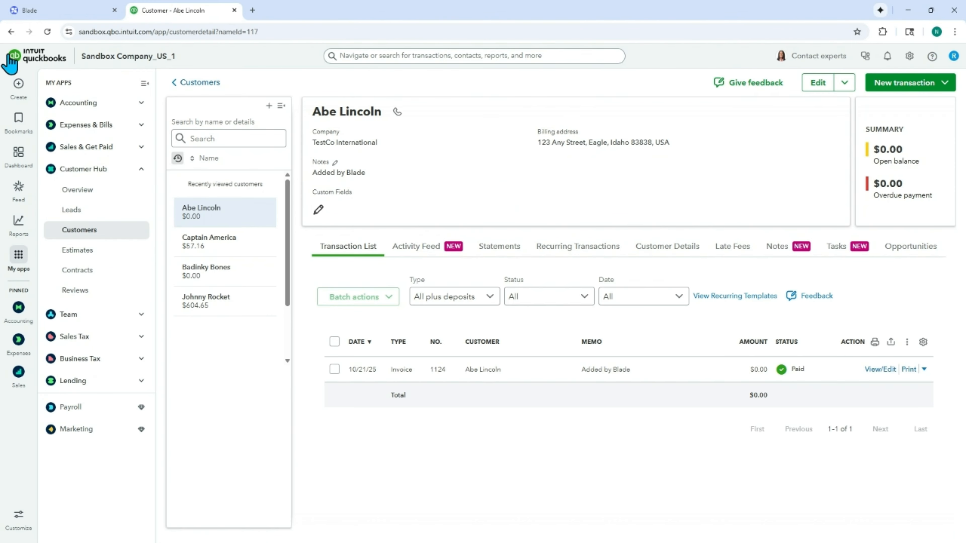
left_click(47, 32)
left_click(817, 86)
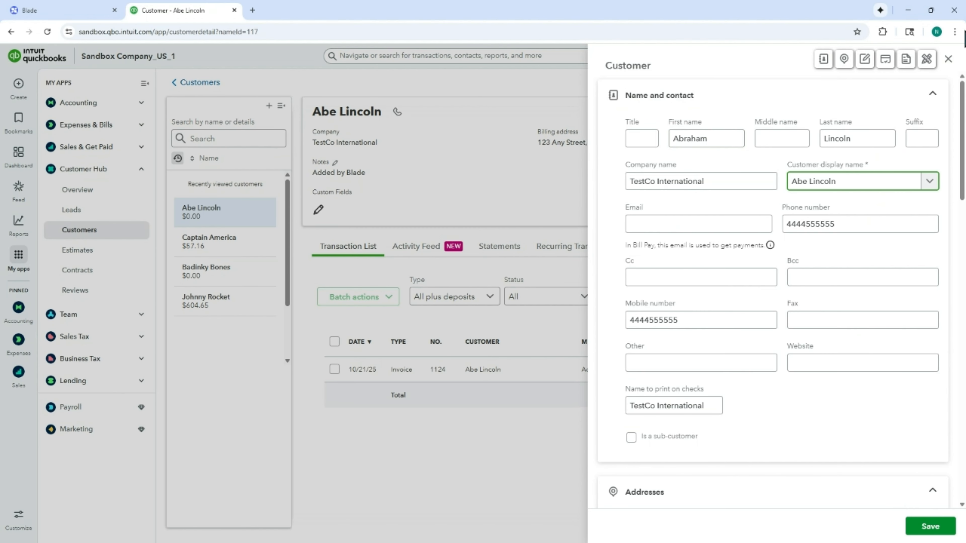
left_click(947, 59)
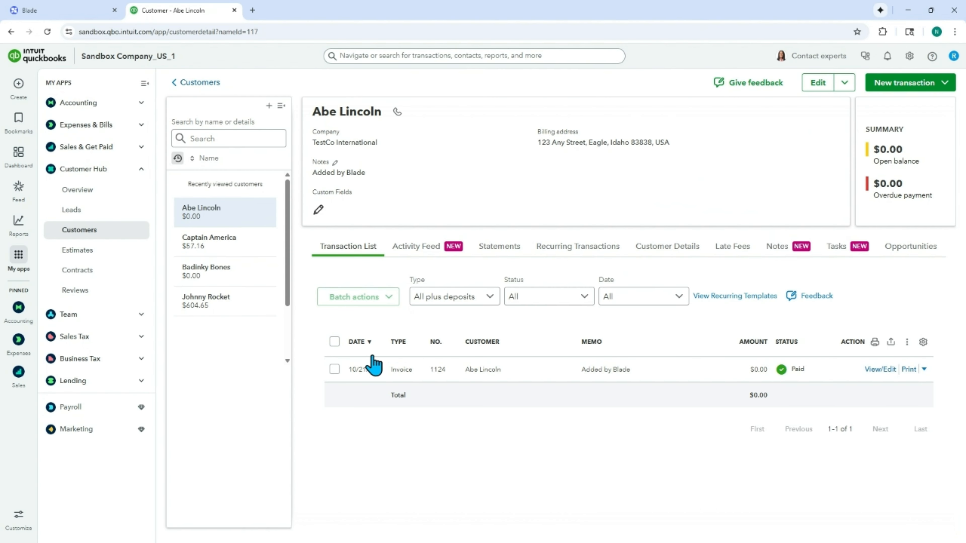
Step: Open Invoice 1 of Mitigation Job 1 in Blade and add a Clean Floor - Light line with quantity 23
left_click(82, 11)
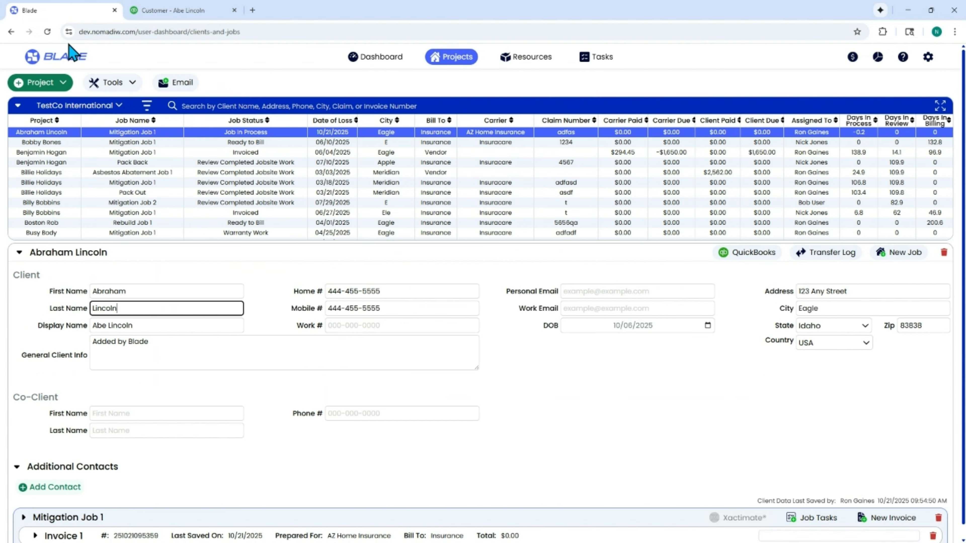
left_click(20, 252)
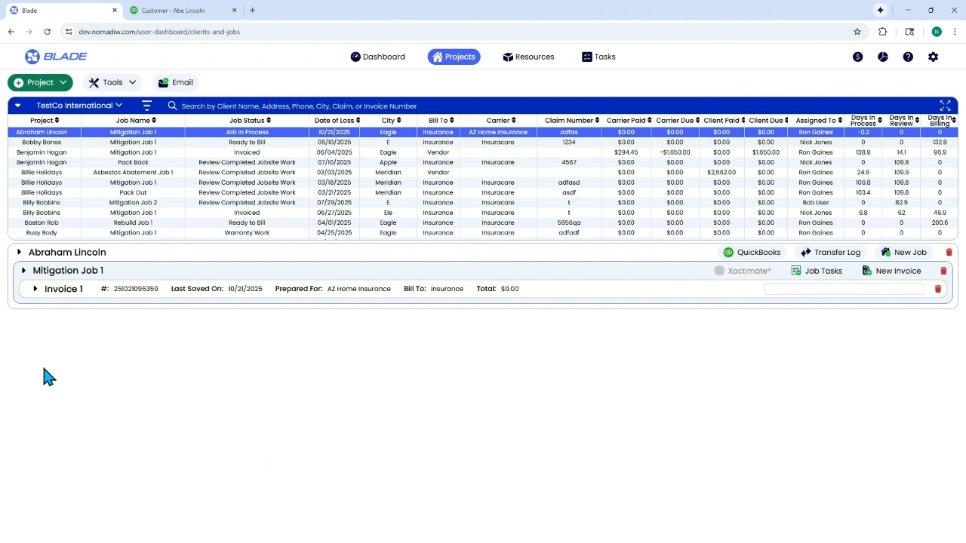
left_click(34, 290)
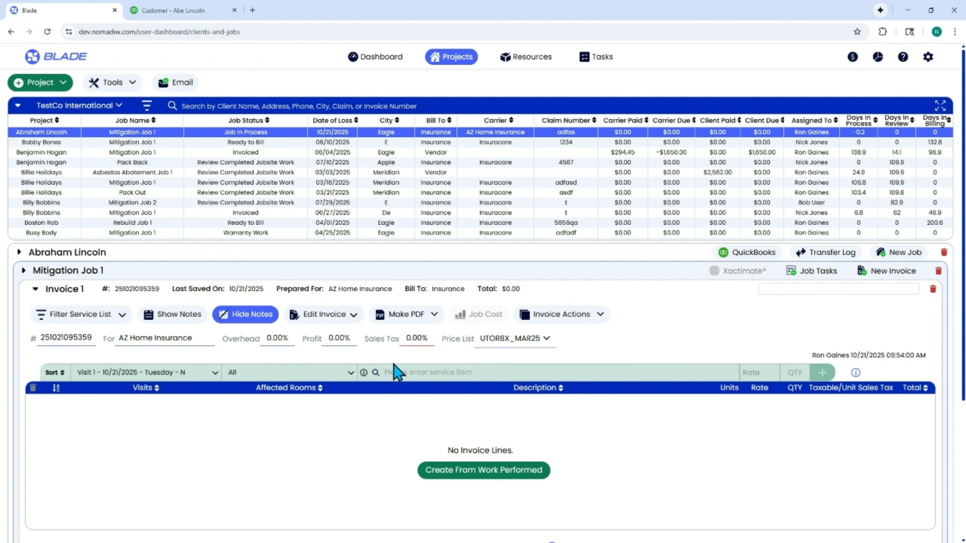
left_click(156, 12)
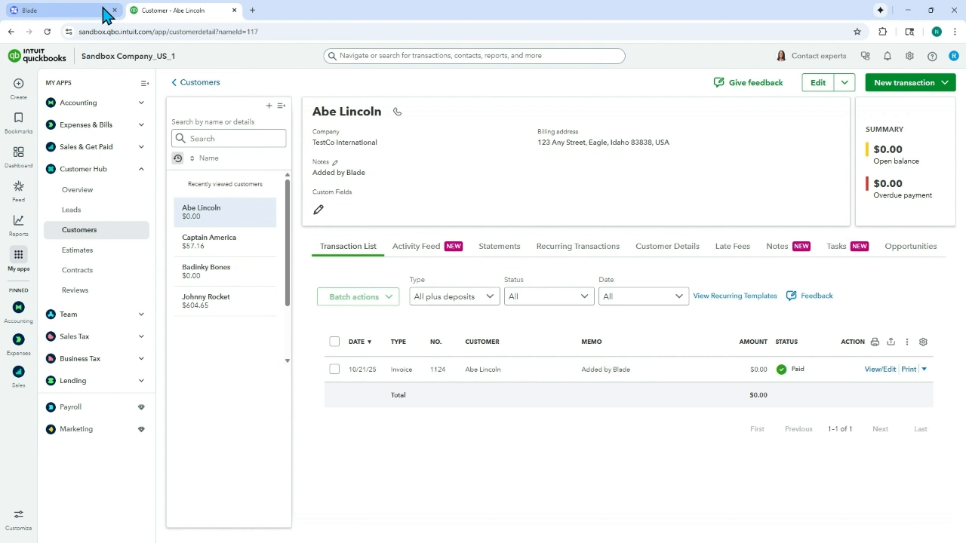
left_click(95, 13)
left_click(430, 369)
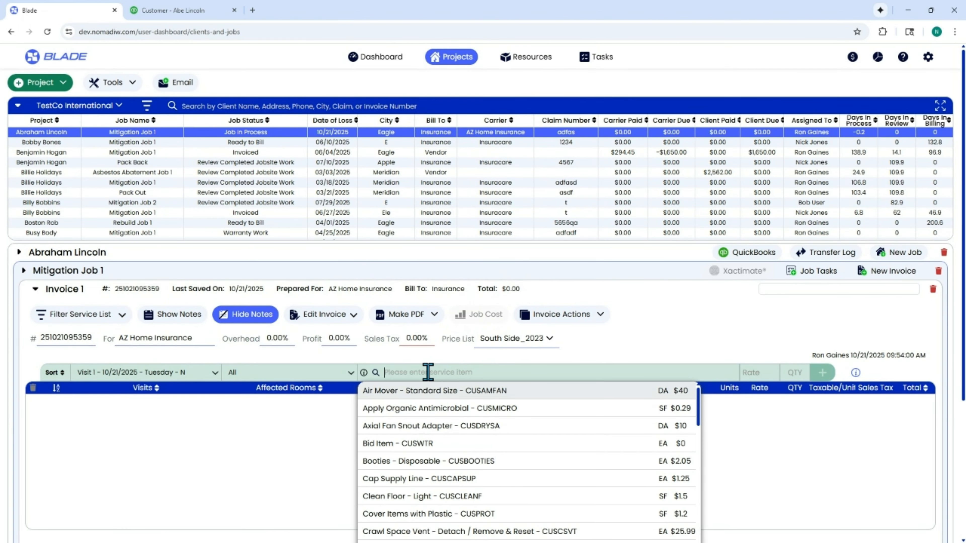
type("clean")
left_click(433, 396)
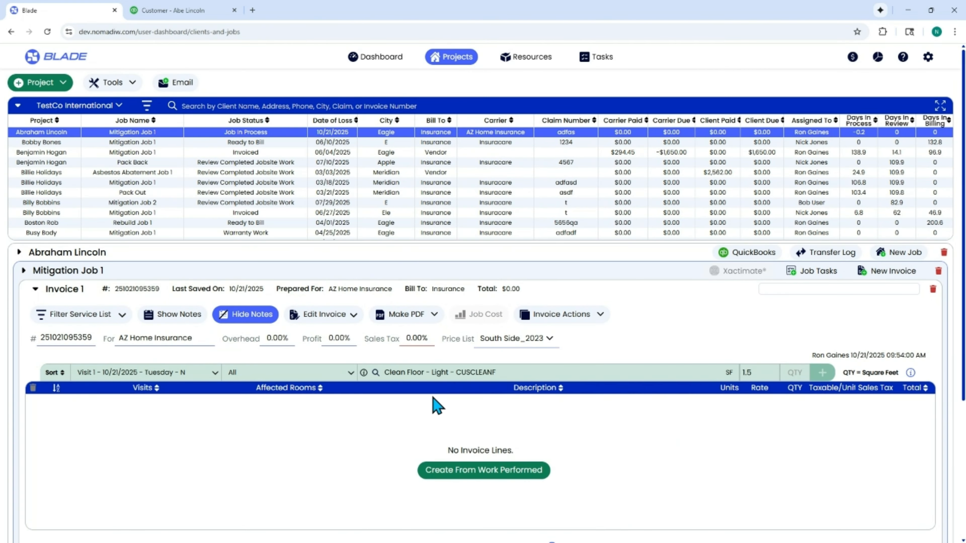
type("23")
key("Return")
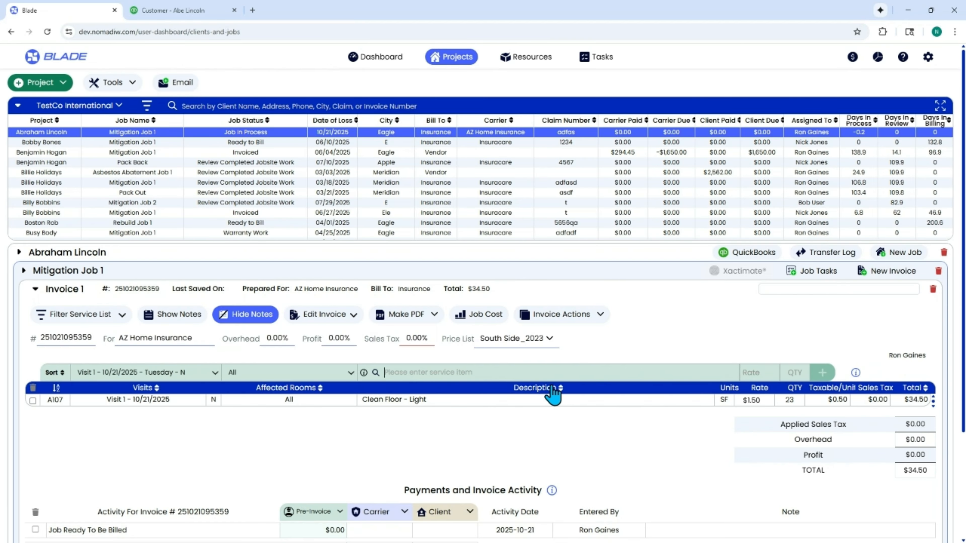
Step: Add a Booties - Disposable line with quantity 2 to the invoice
type("booties")
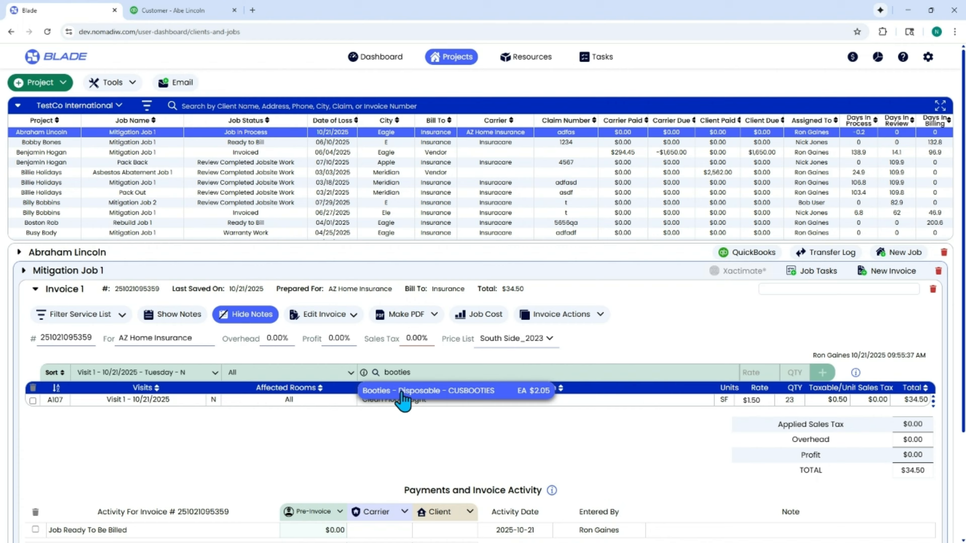
left_click(397, 394)
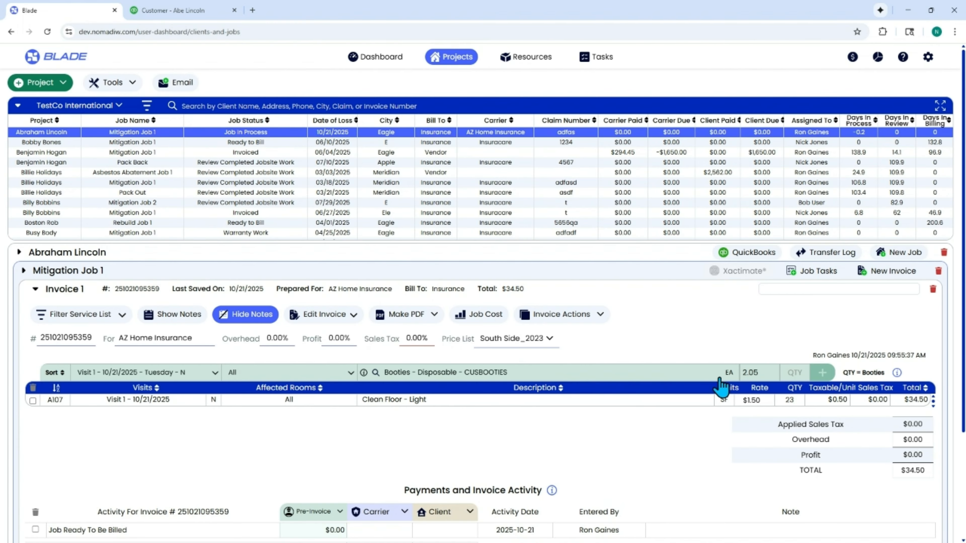
left_click(783, 373)
type("2")
left_click(822, 372)
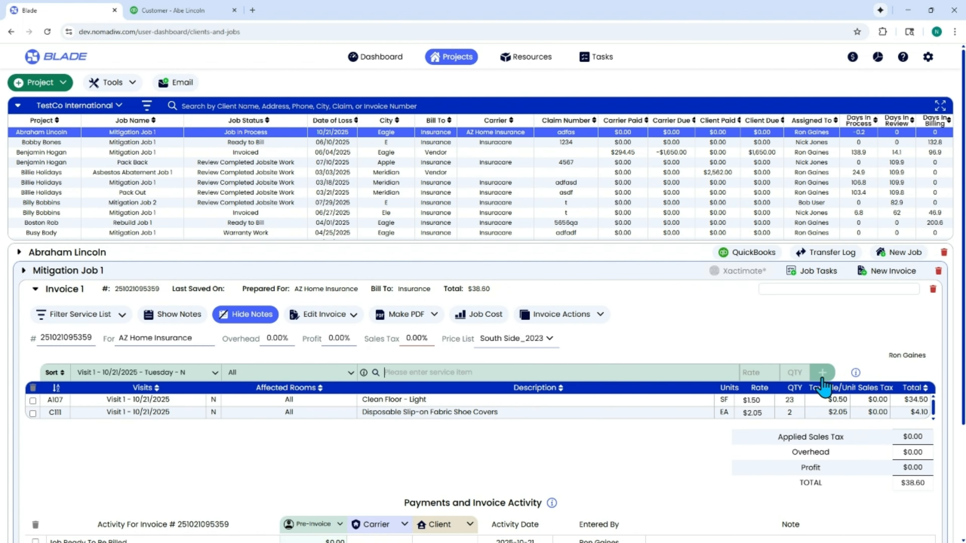
Step: Open the client's invoice 1124 in QuickBooks to review its line items, then close it
left_click(197, 16)
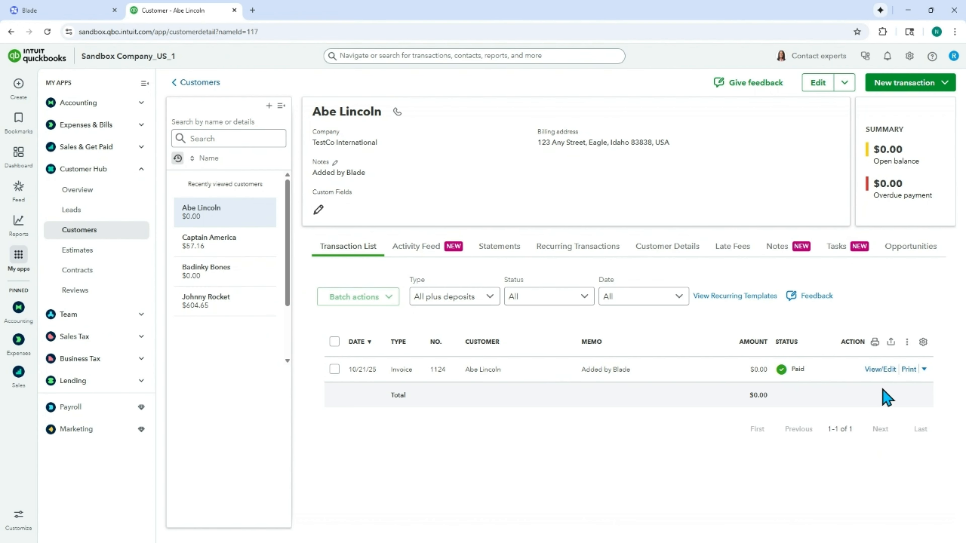
left_click(880, 370)
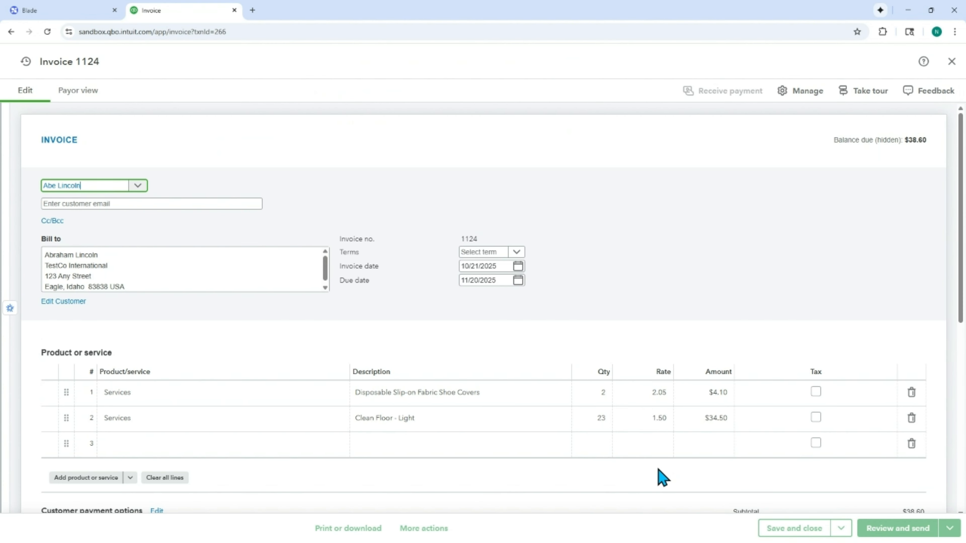
left_click(456, 392)
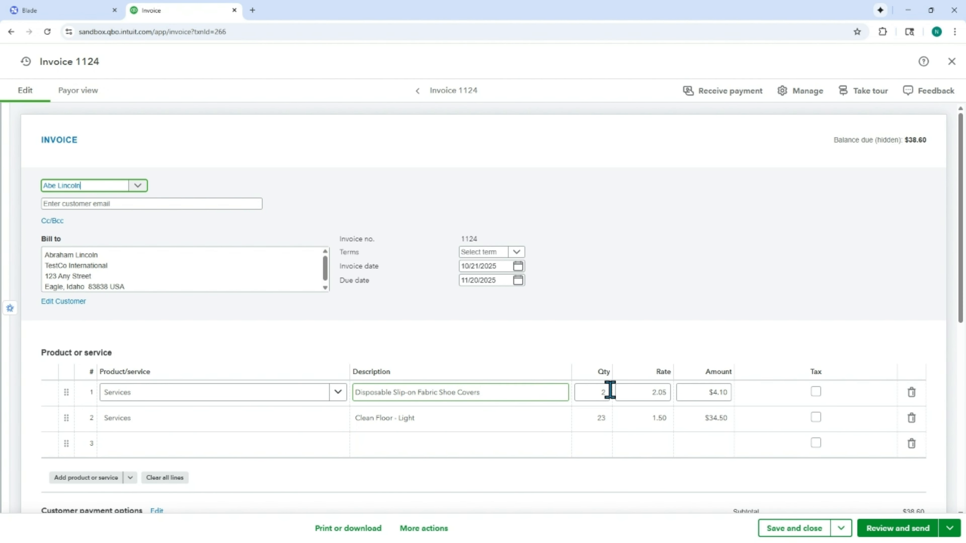
left_click(492, 416)
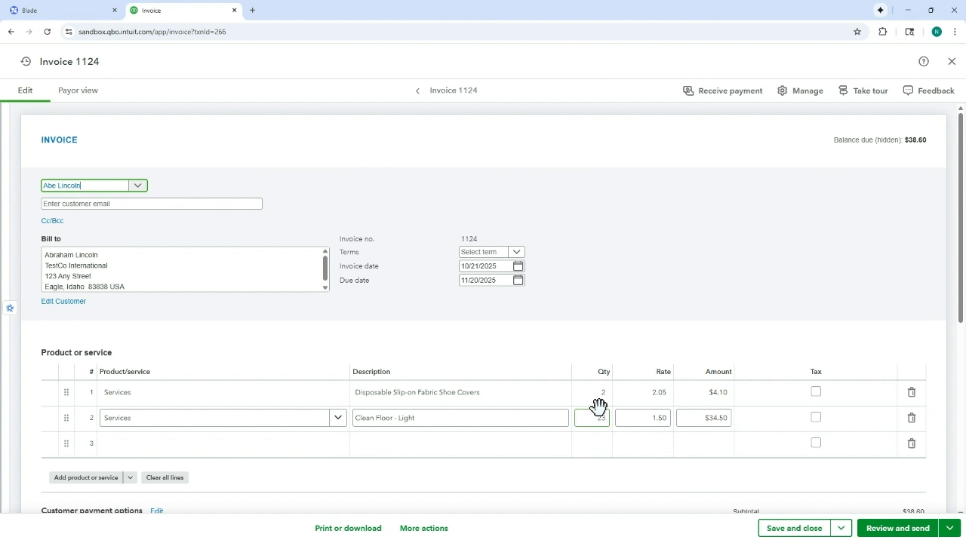
left_click(599, 394)
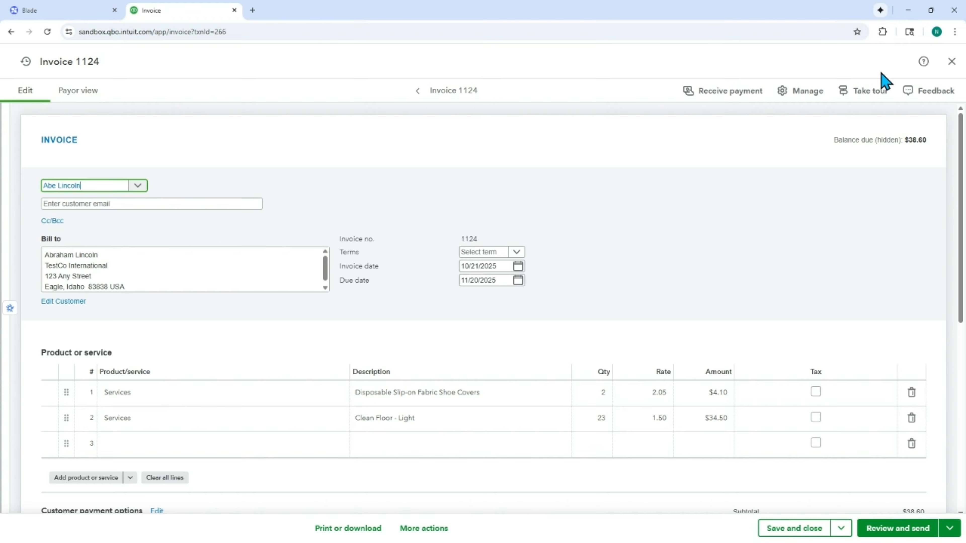
left_click(952, 62)
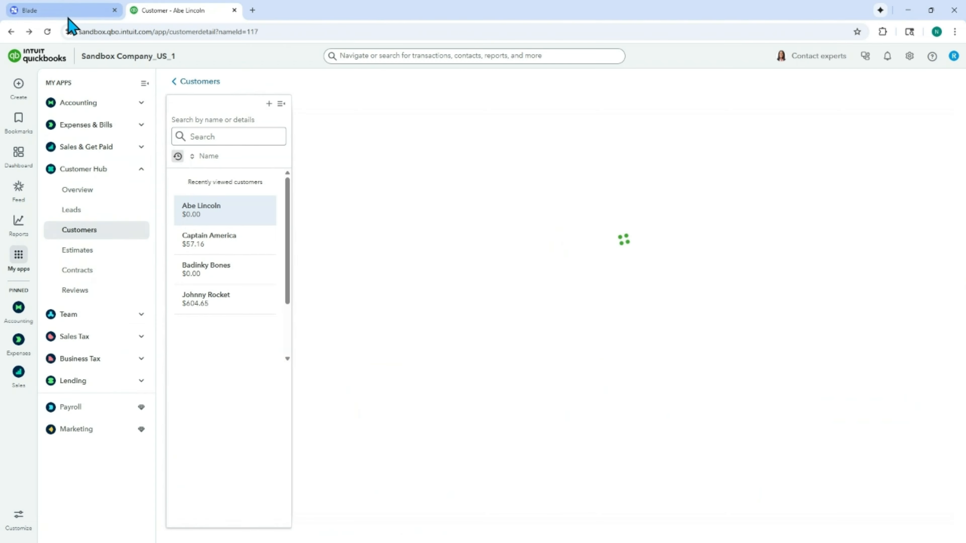
Step: Change the Disposable Slip-on Fabric Shoe Covers line quantity to 4 on the Blade invoice
left_click(66, 13)
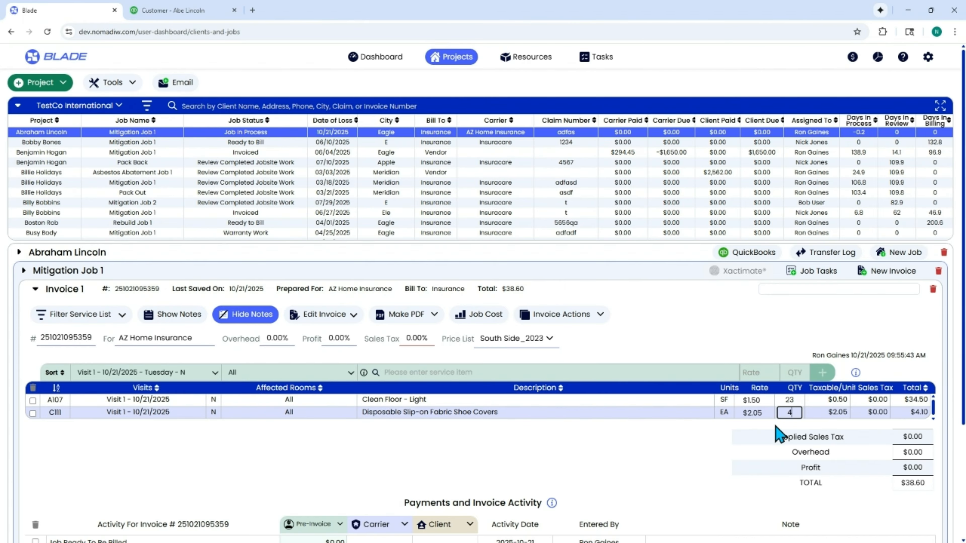
left_click(760, 441)
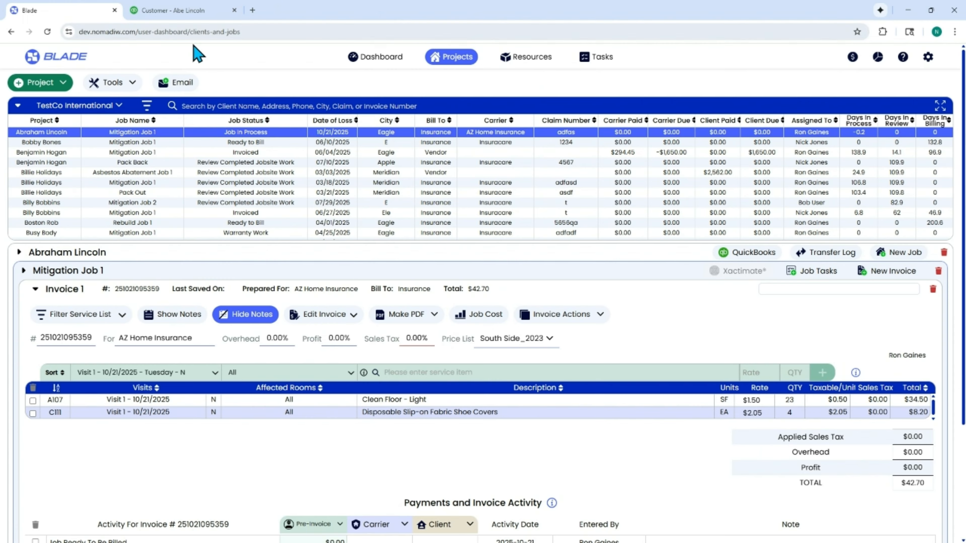
Step: Open the client's invoice 1124 in QuickBooks to check its updated line items, then return to Blade
left_click(182, 14)
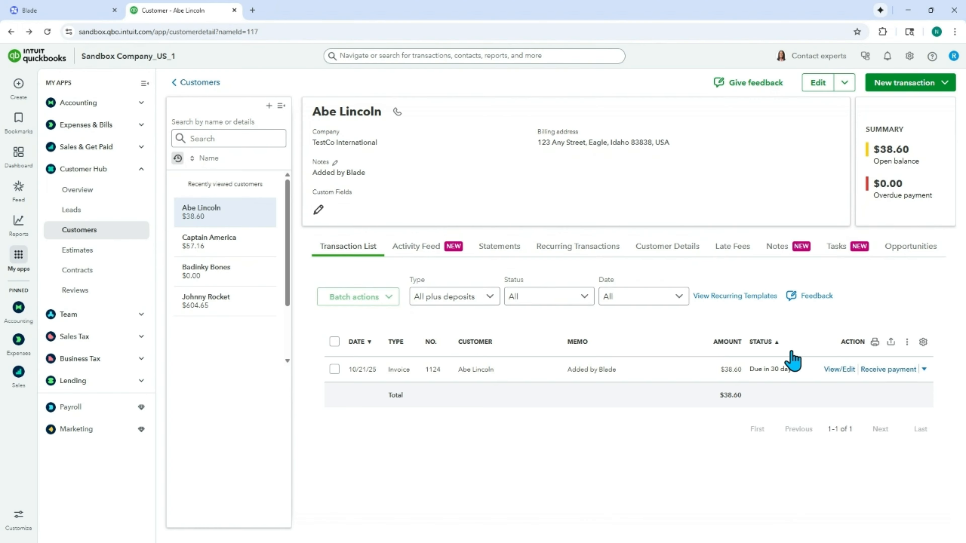
left_click(839, 370)
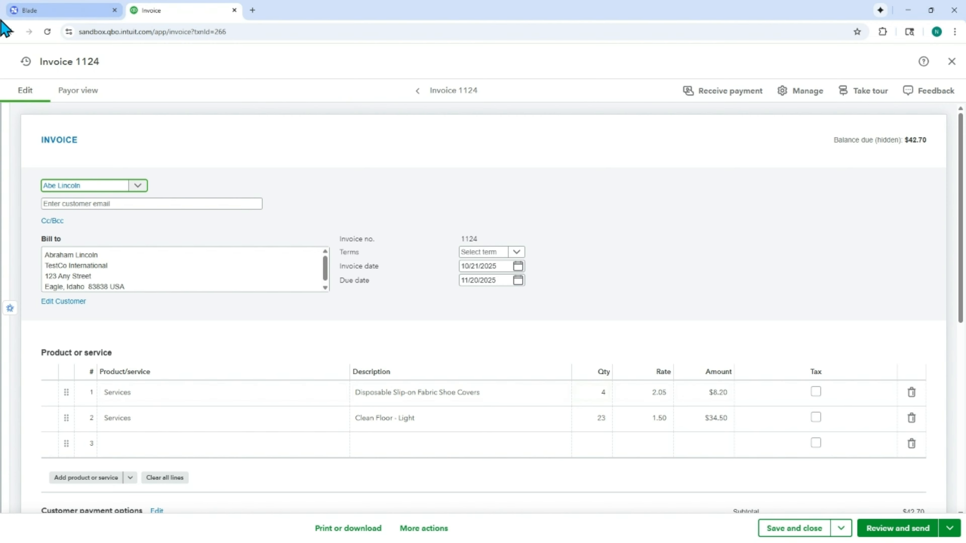
left_click(45, 16)
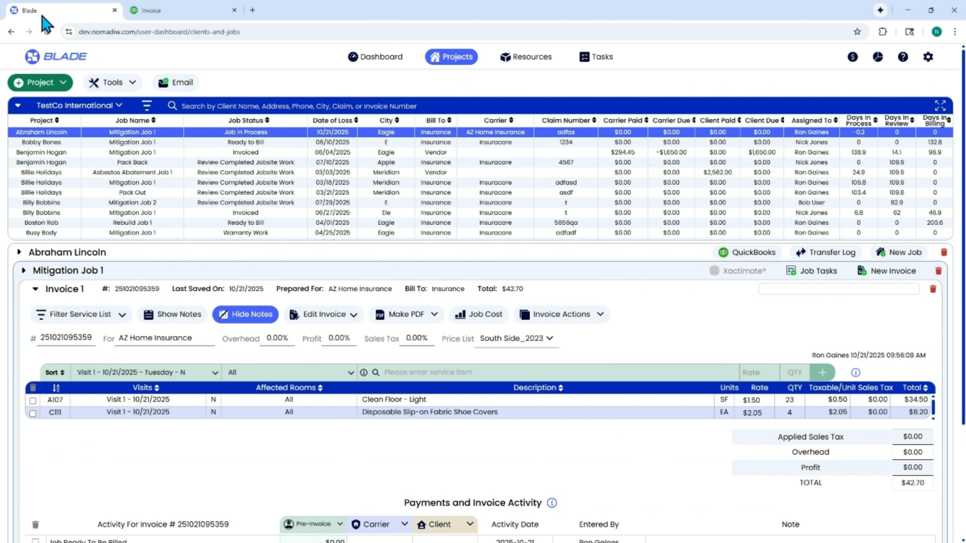
Step: Record a carrier activity 'Sent The Initial Invoice To AZ Home Insurance' dated 10/22/2025 for $42.70
scroll(36, 300, "down", 4)
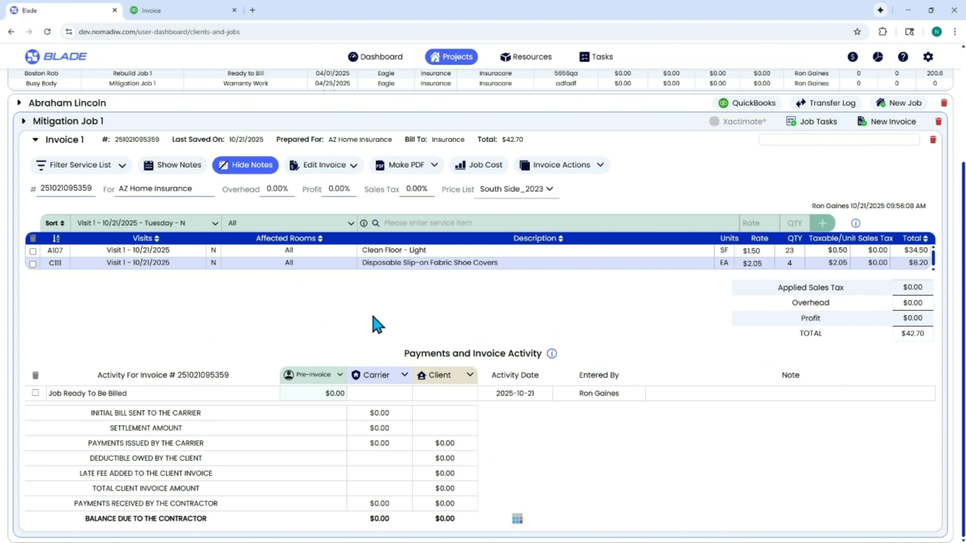
left_click(384, 376)
left_click(390, 395)
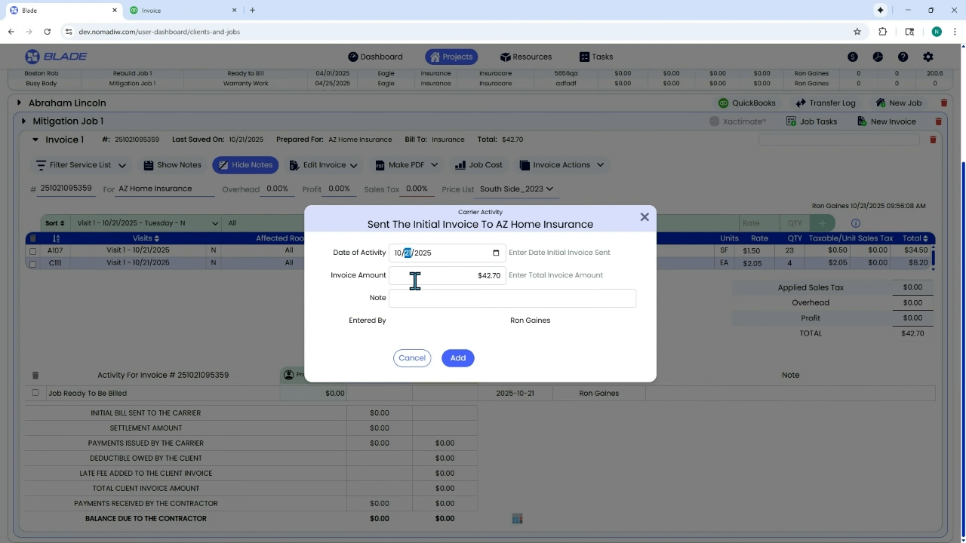
type("22")
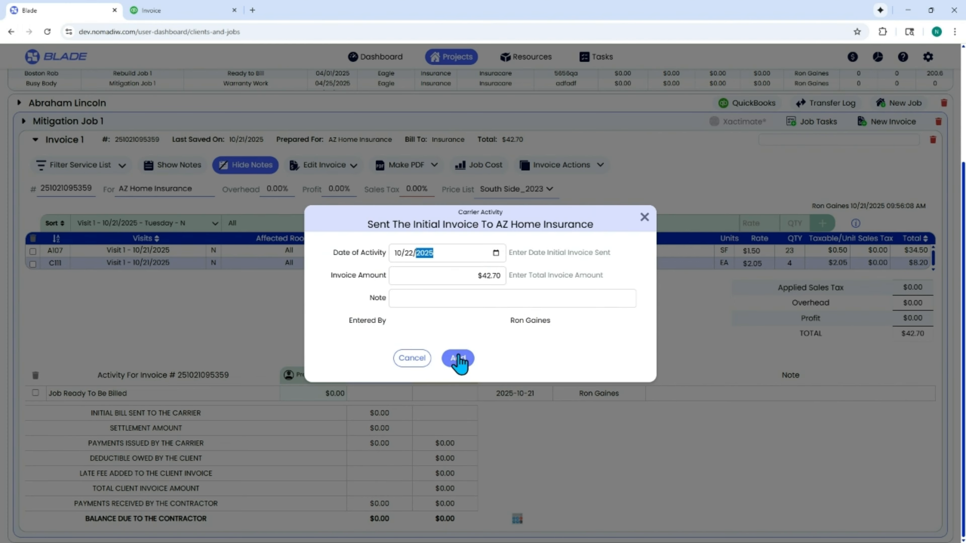
left_click(458, 359)
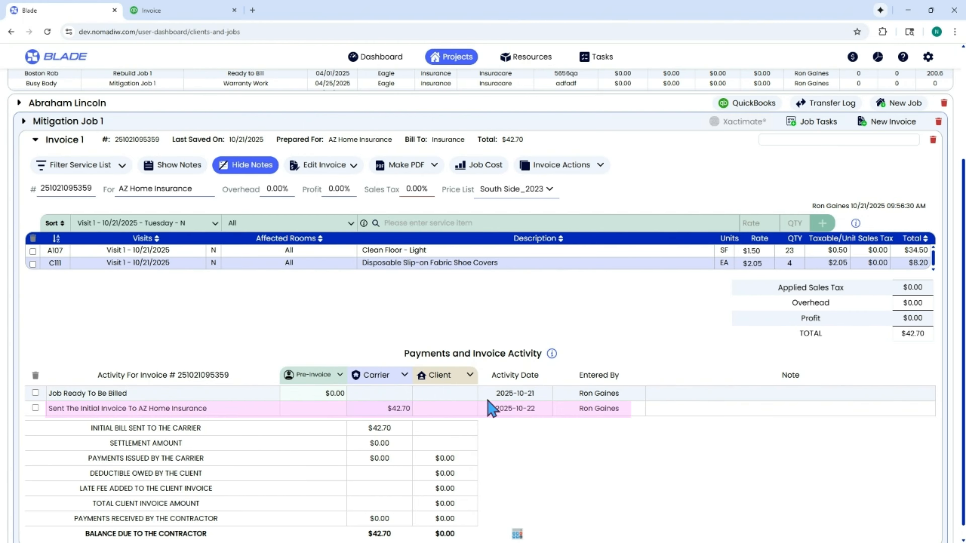
Step: Reopen invoice 1124 in QuickBooks, inspect its invoice date, then close it
left_click(501, 310)
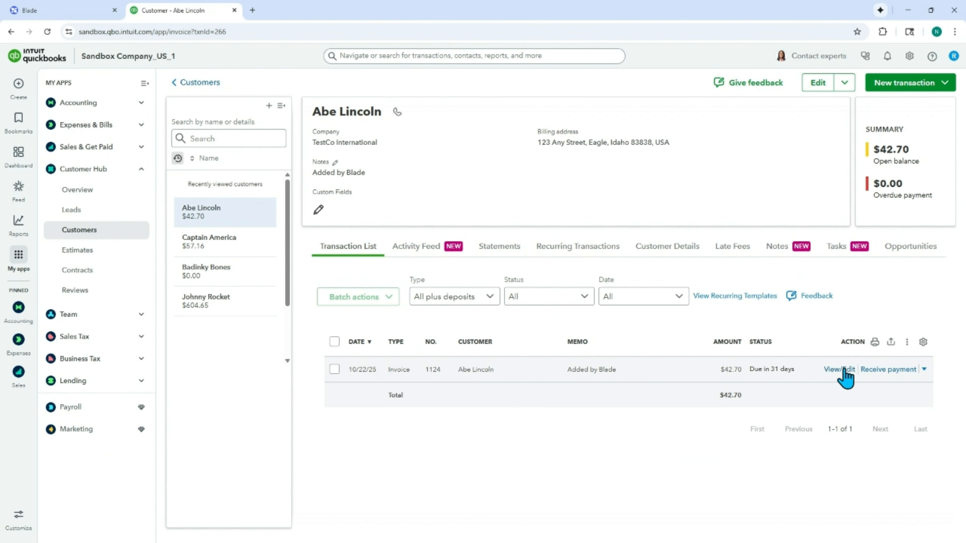
left_click(840, 369)
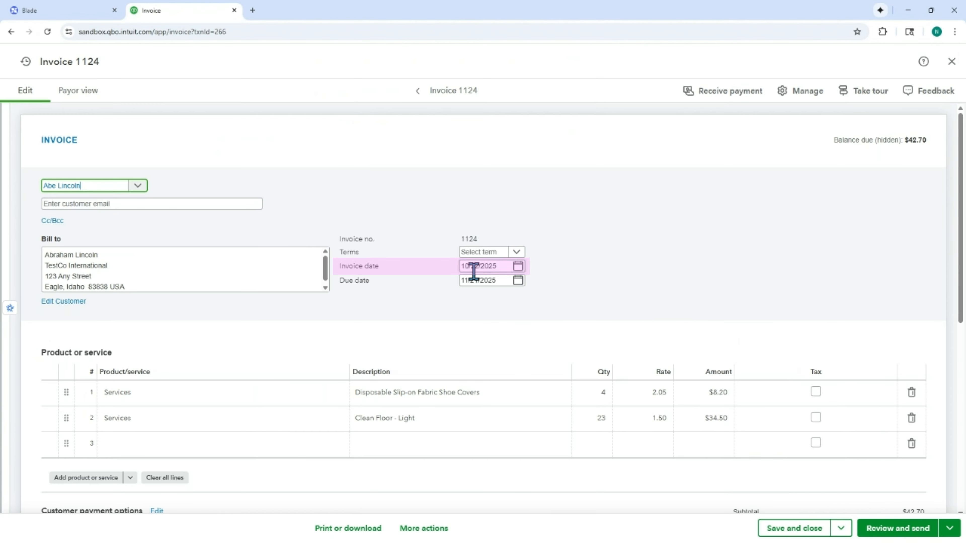
left_click(479, 266)
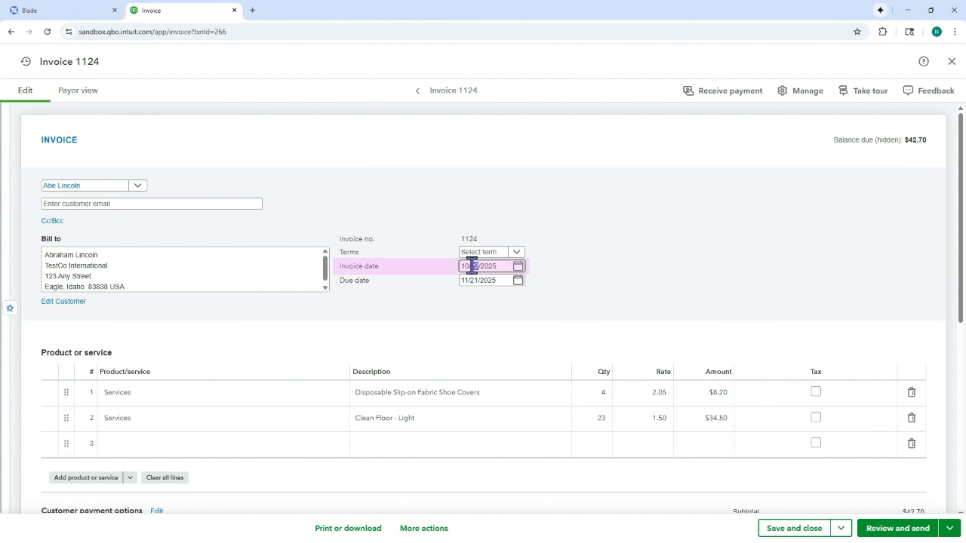
triple_click(471, 265)
left_click(660, 273)
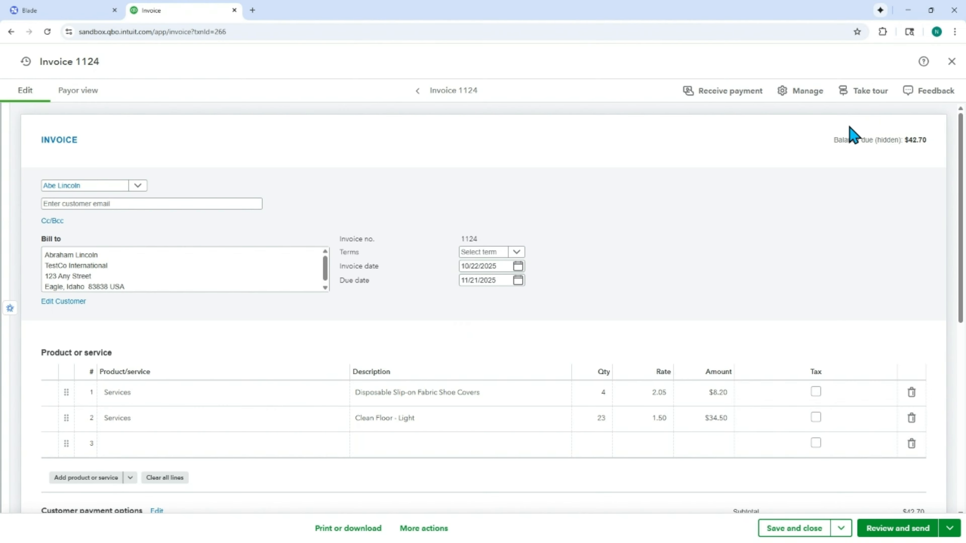
left_click(951, 62)
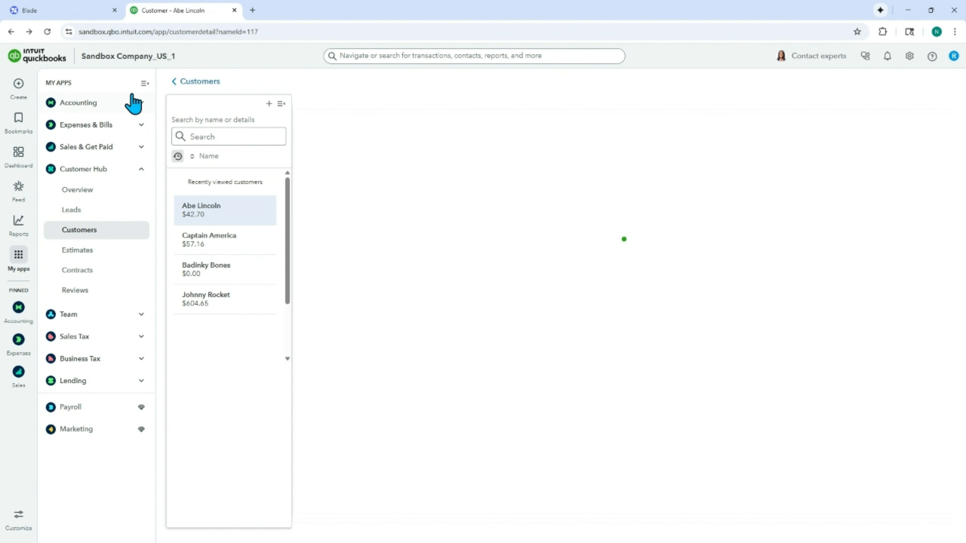
Step: Create a new invoice on Mitigation Job 1 in Blade and expand it
left_click(76, 12)
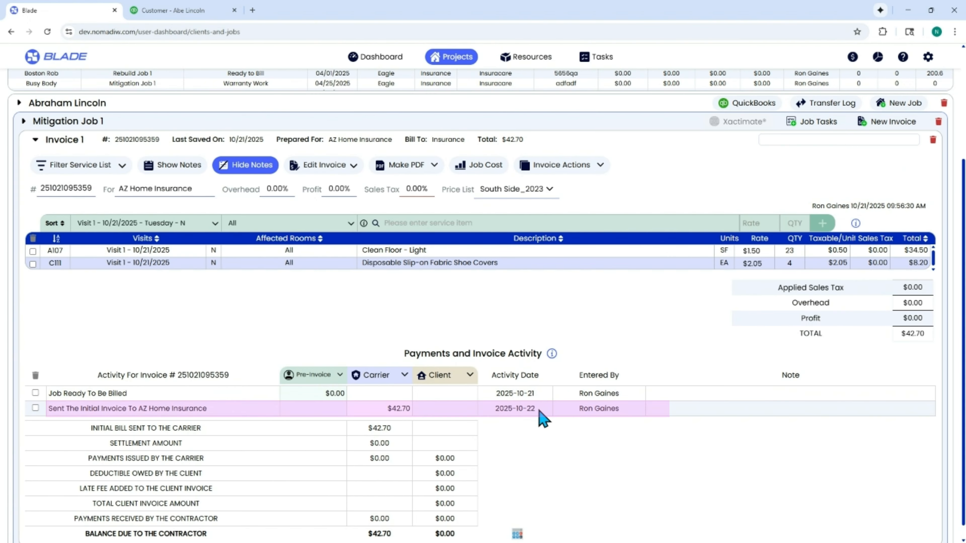
left_click(42, 140)
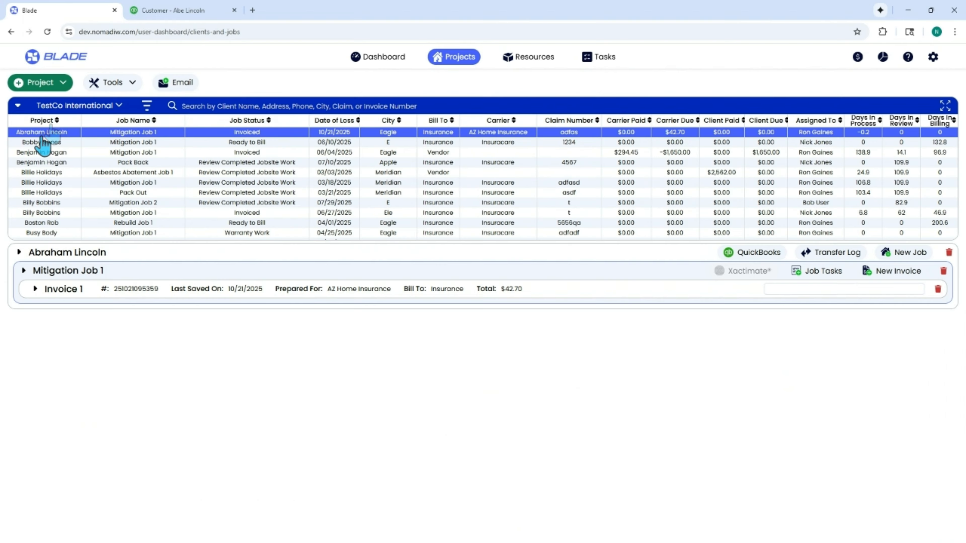
left_click(881, 281)
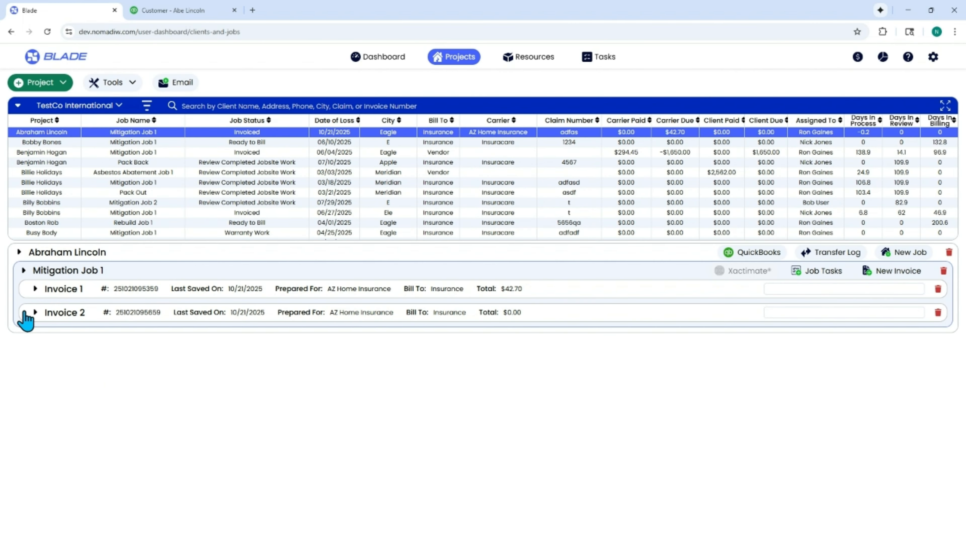
left_click(34, 313)
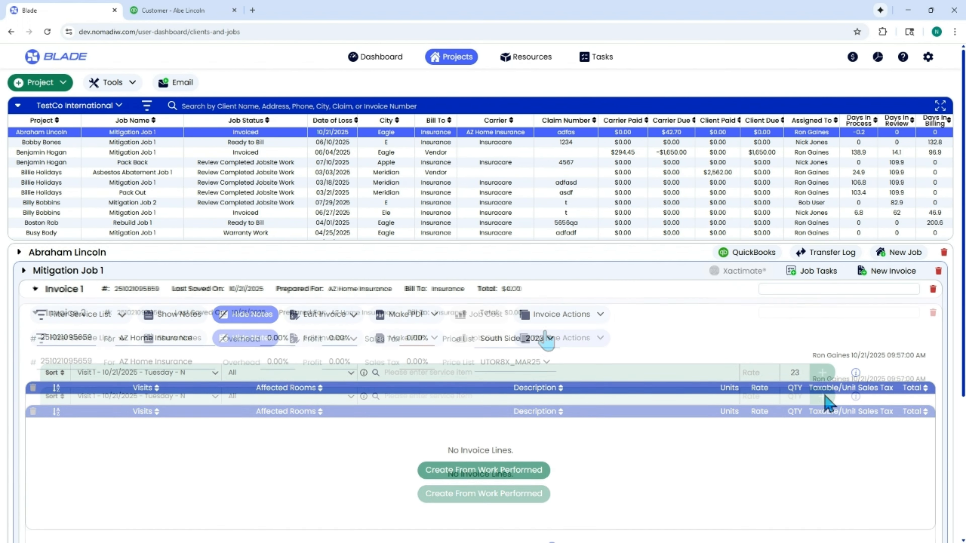
Step: Add a Clean Floor - Light line with quantity 23 to the new invoice and collapse it
left_click(523, 372)
type("clean")
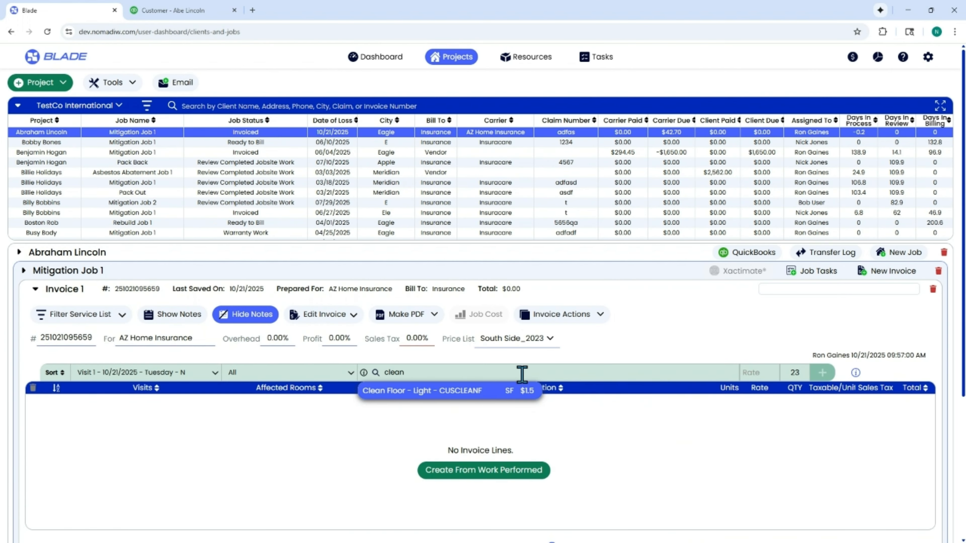
left_click(456, 390)
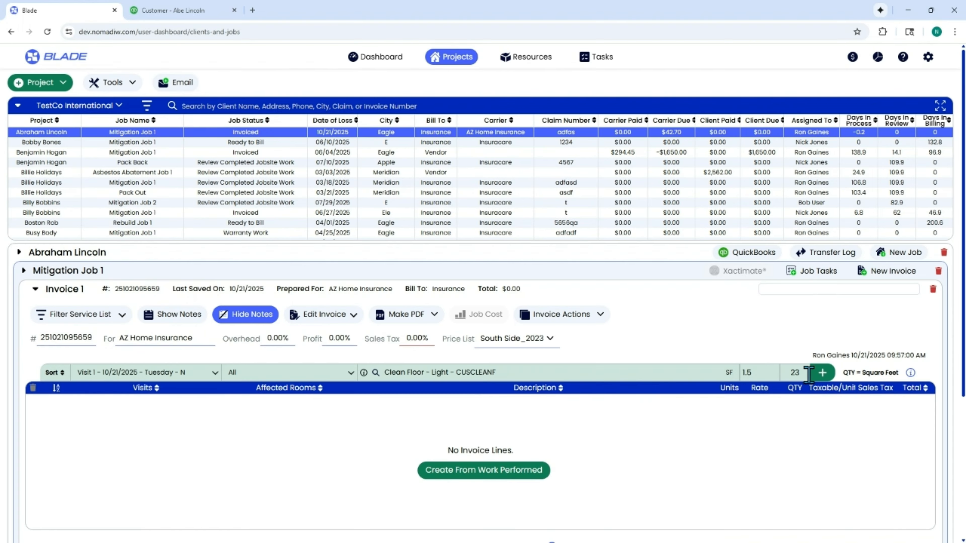
left_click(821, 375)
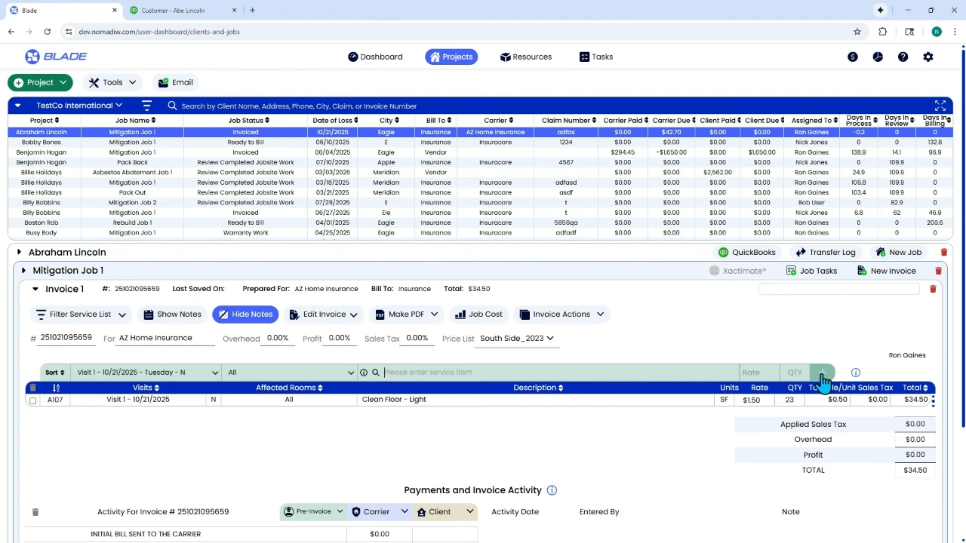
left_click(34, 290)
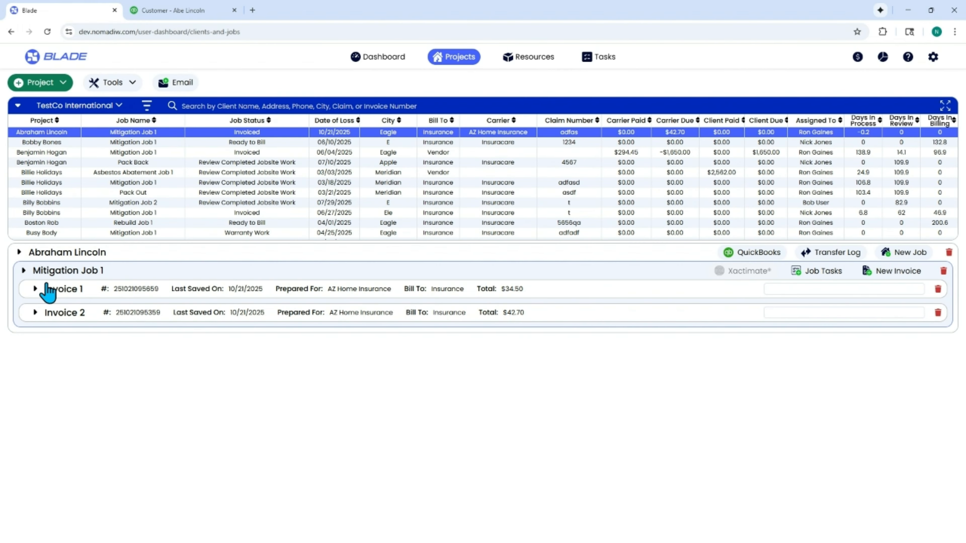
Step: Refresh the client's QuickBooks customer page to check for the new invoice
left_click(194, 13)
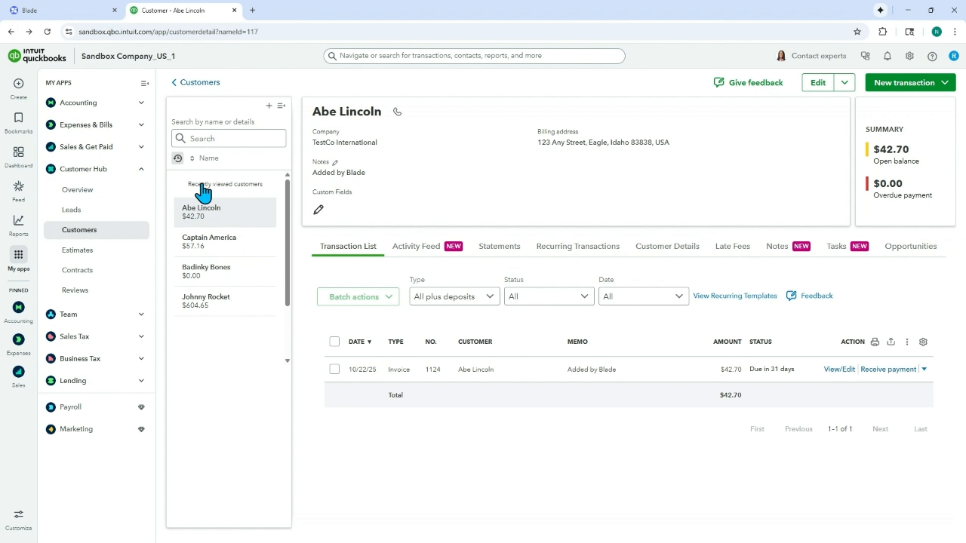
left_click(47, 33)
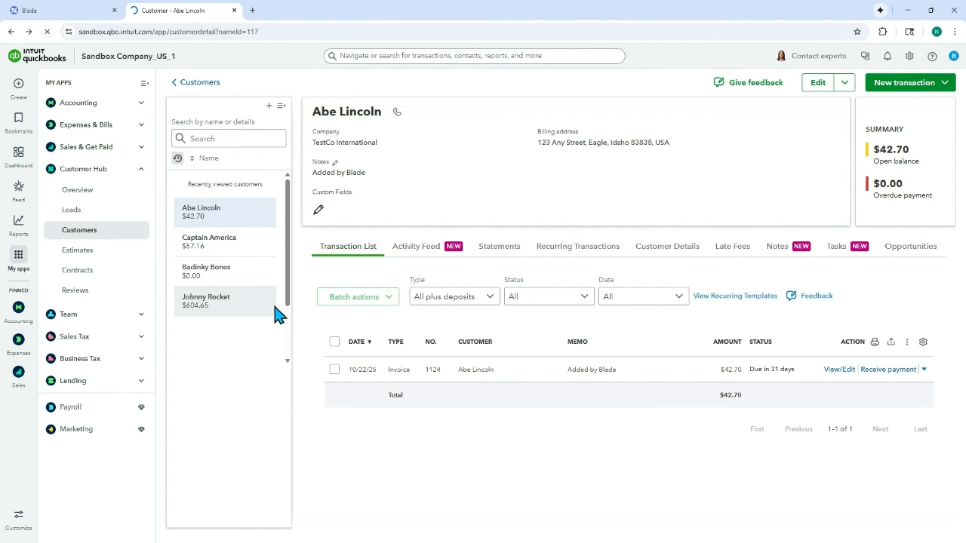
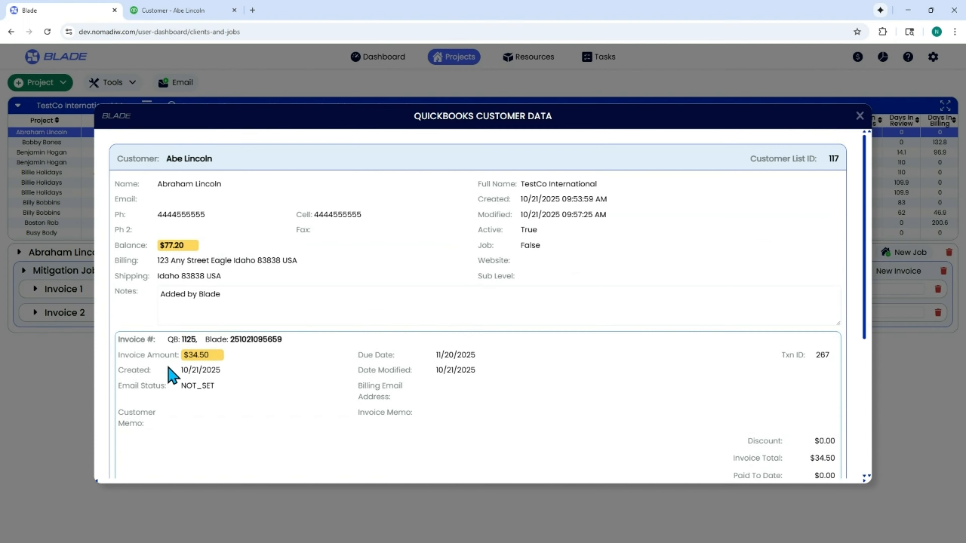
Step: Start a Received a Payment From The Carrier activity on Invoice 2 of Mitigation Job 1
left_click(859, 115)
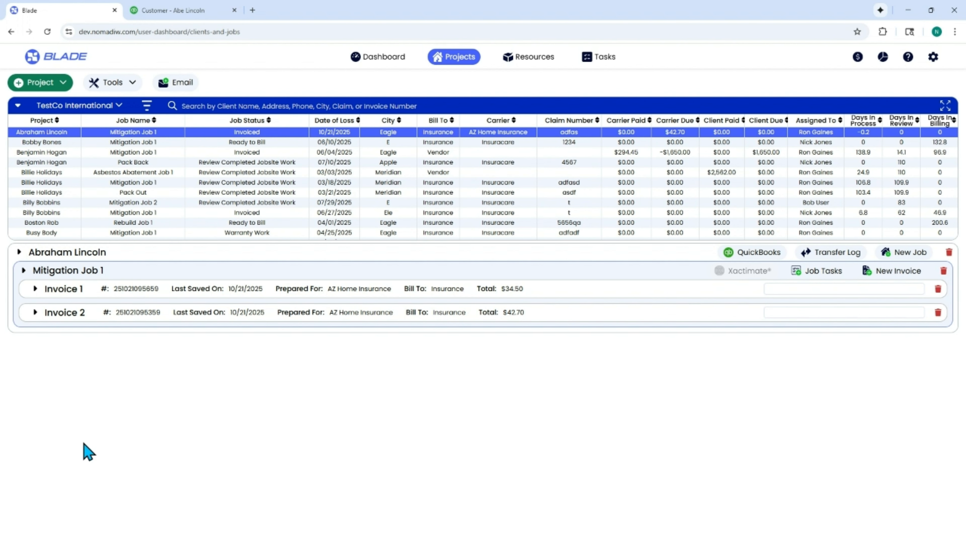
left_click(35, 313)
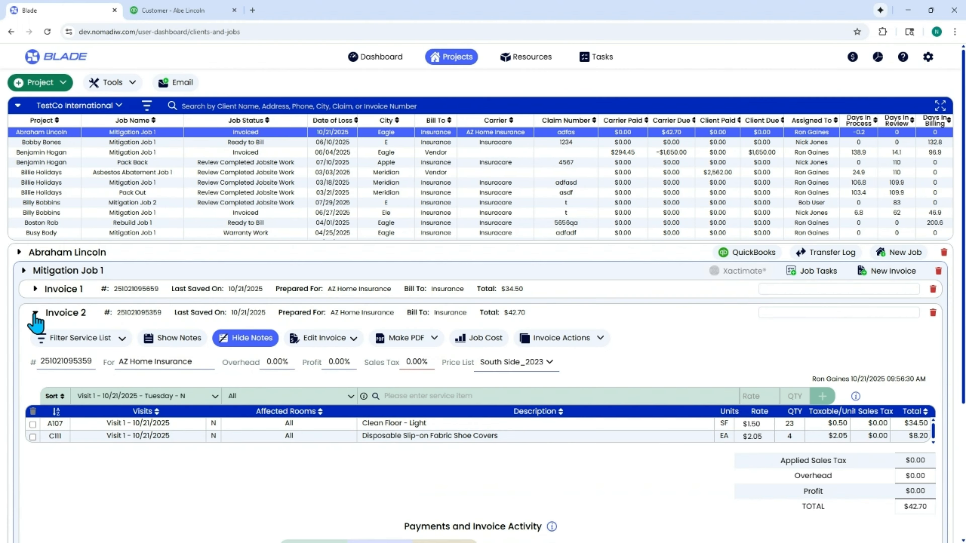
scroll(606, 336, "down", 2)
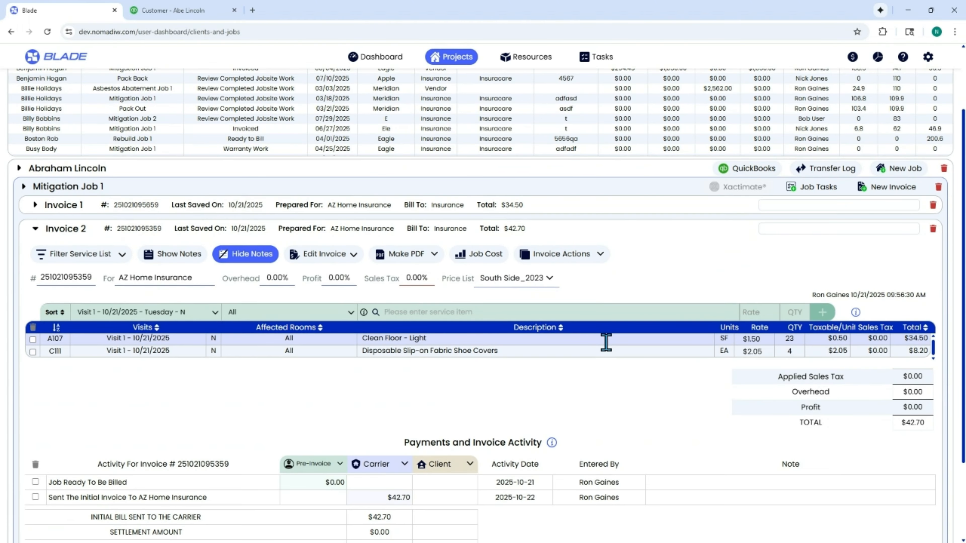
scroll(687, 480, "down", 3)
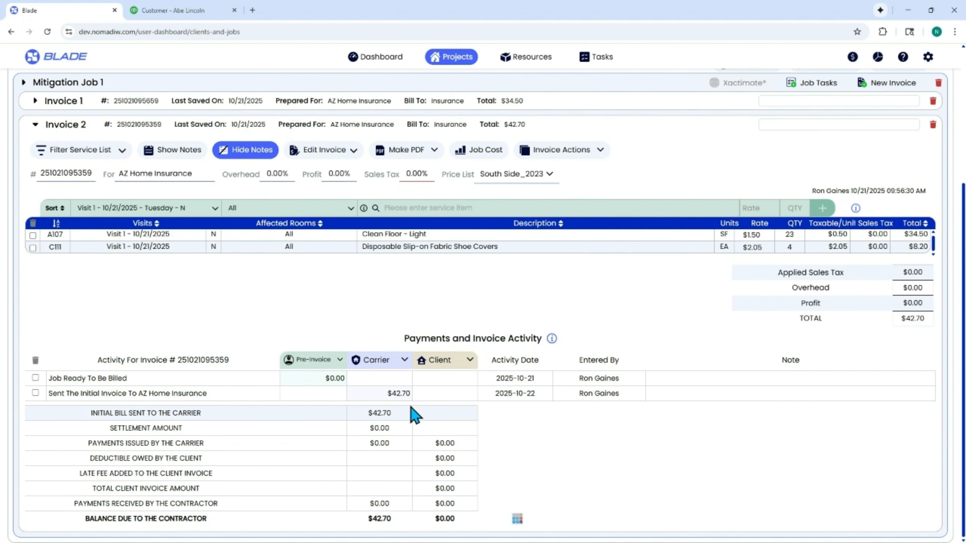
left_click(397, 364)
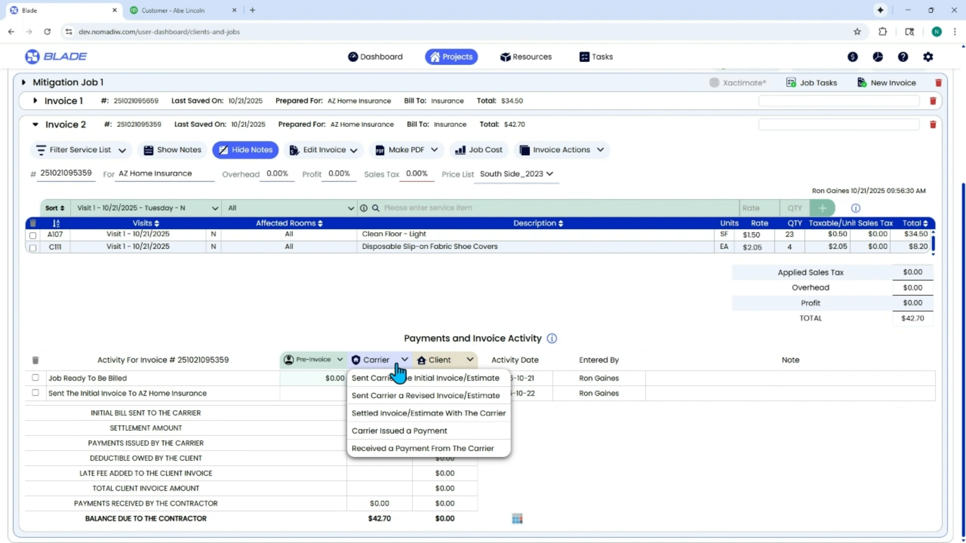
left_click(412, 451)
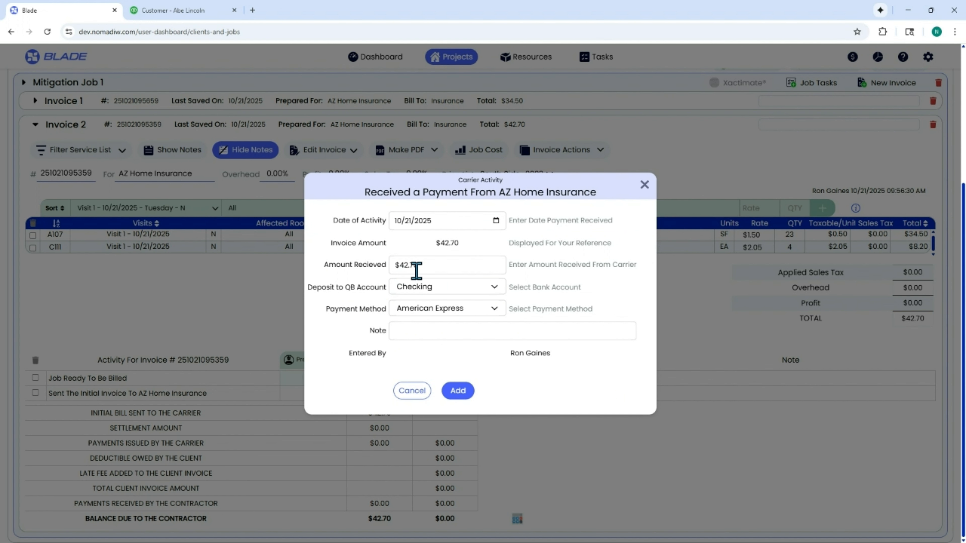
Step: Set the carrier payment's deposit account to Checking and payment method to Check, and add it
left_click(437, 288)
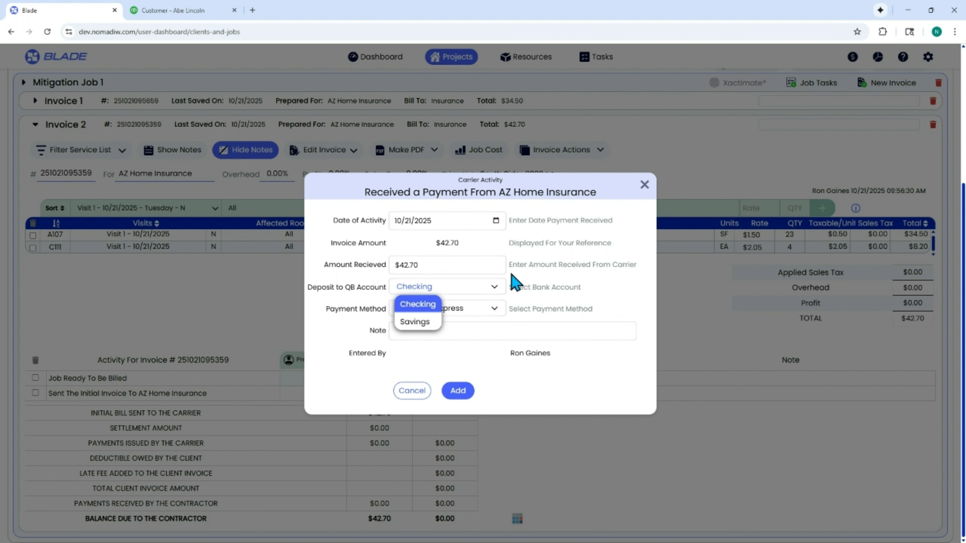
left_click(521, 304)
left_click(482, 314)
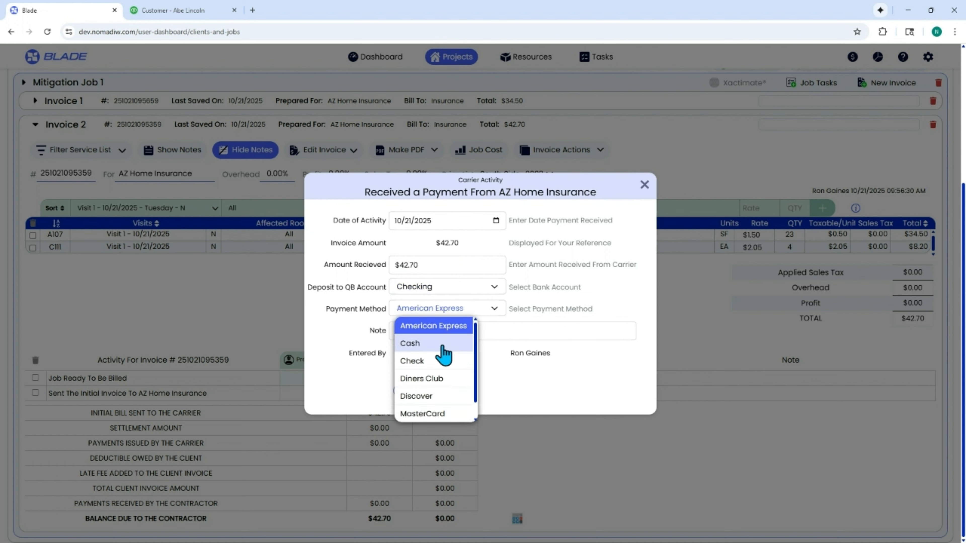
scroll(452, 407, "down", 1)
scroll(452, 411, "up", 1)
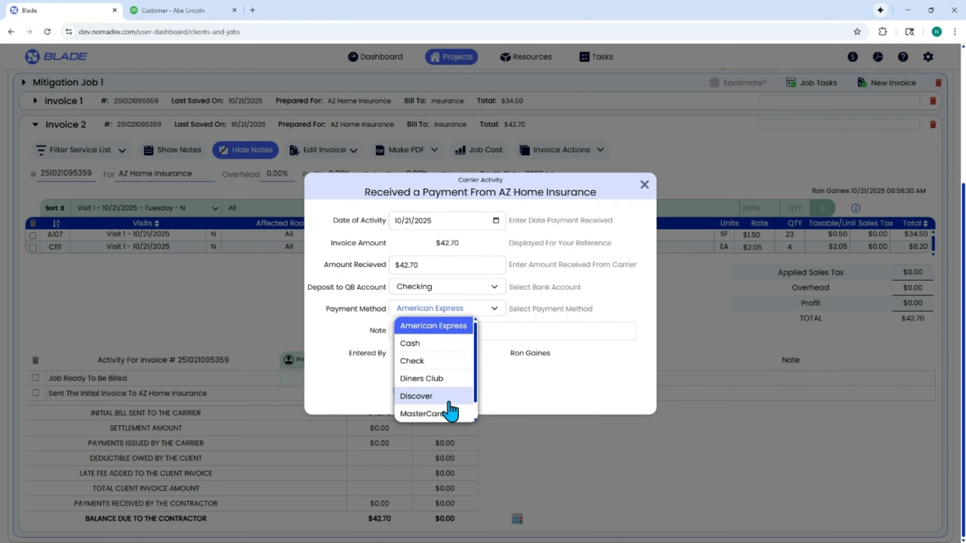
left_click(422, 361)
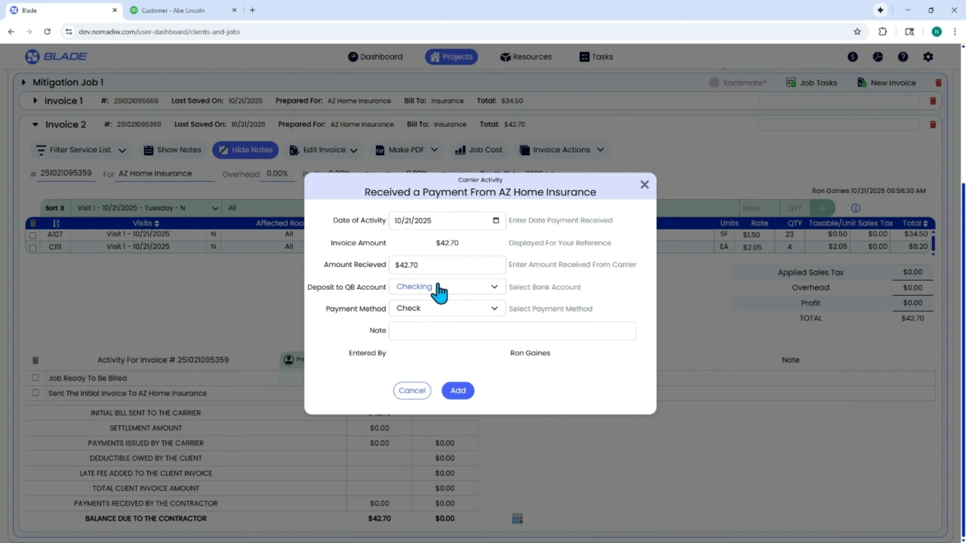
left_click(440, 295)
left_click(427, 306)
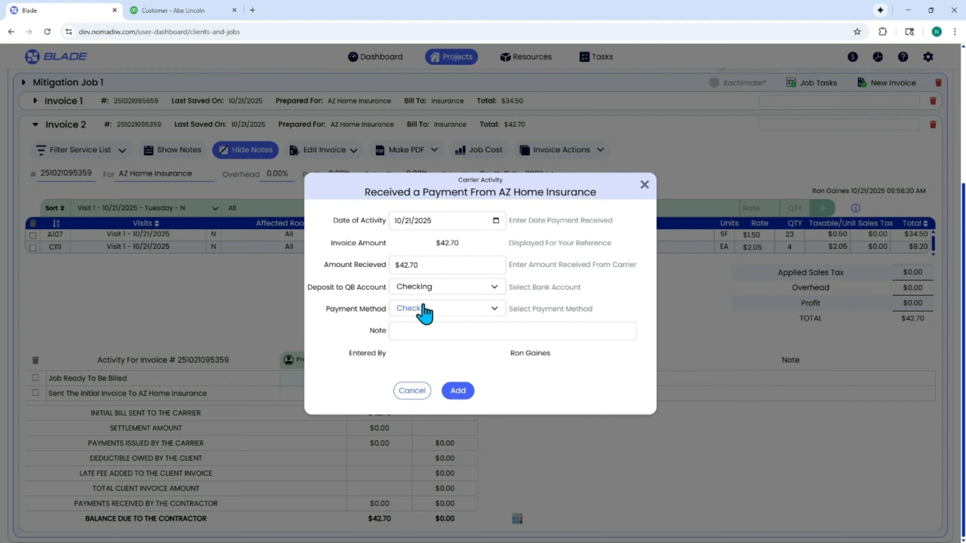
left_click(458, 391)
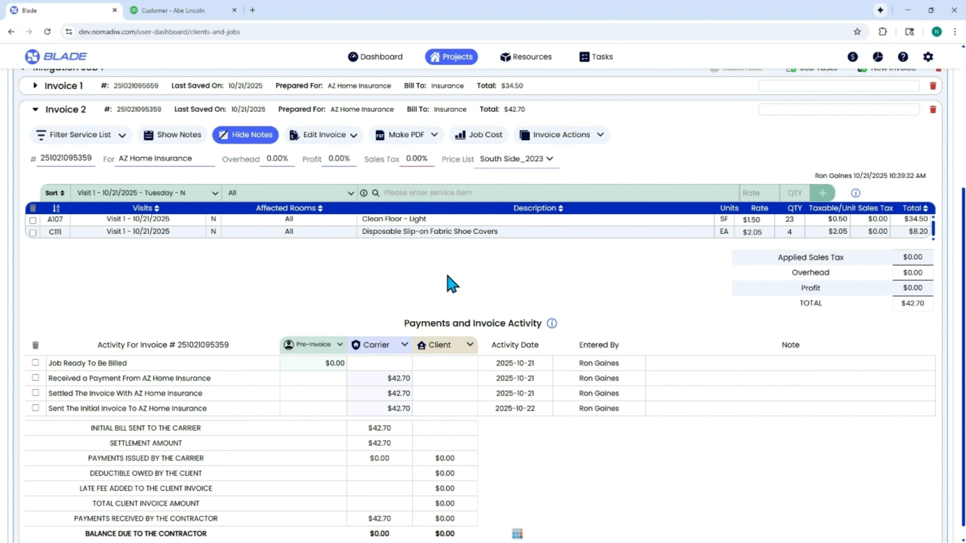
Step: Open the client's QuickBooks customer data and review the payment details of invoice 1124
left_click(34, 110)
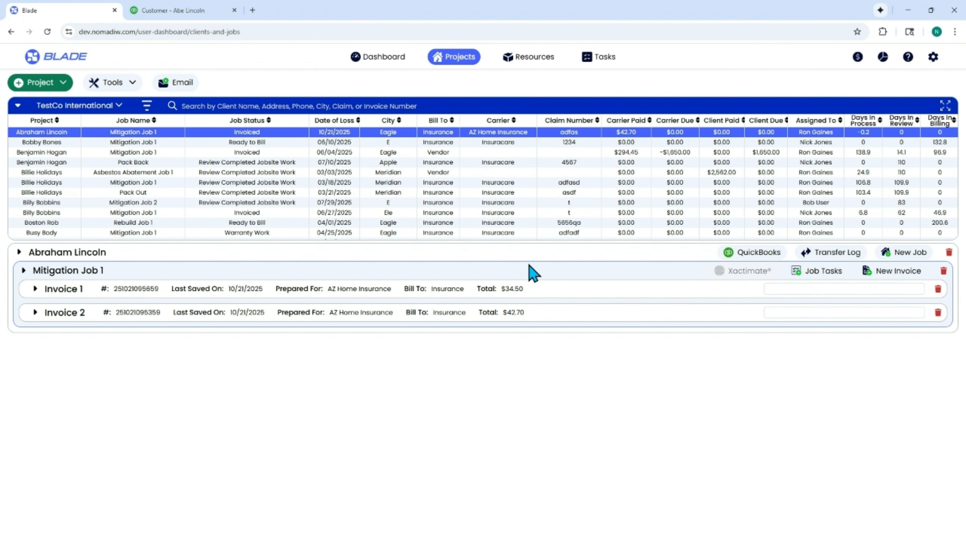
left_click(759, 255)
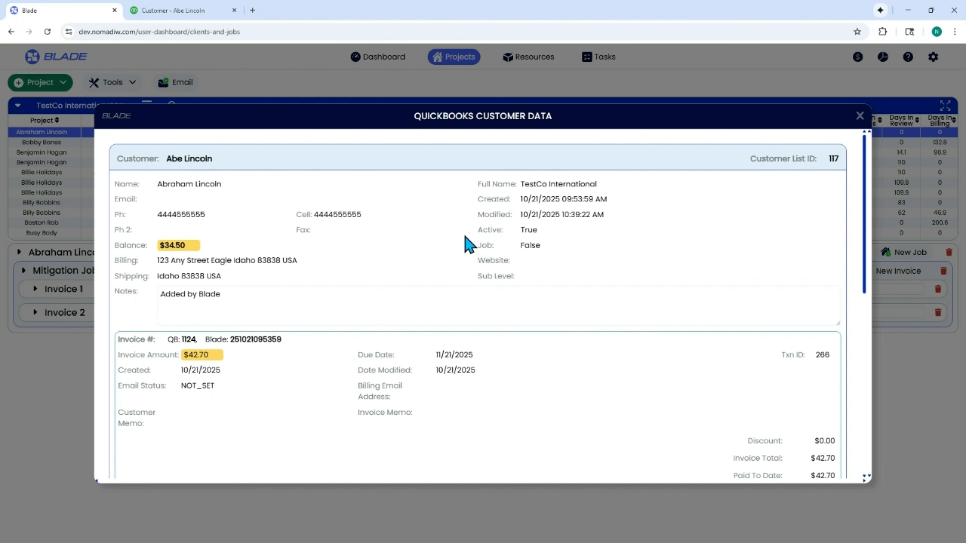
scroll(468, 243, "down", 9)
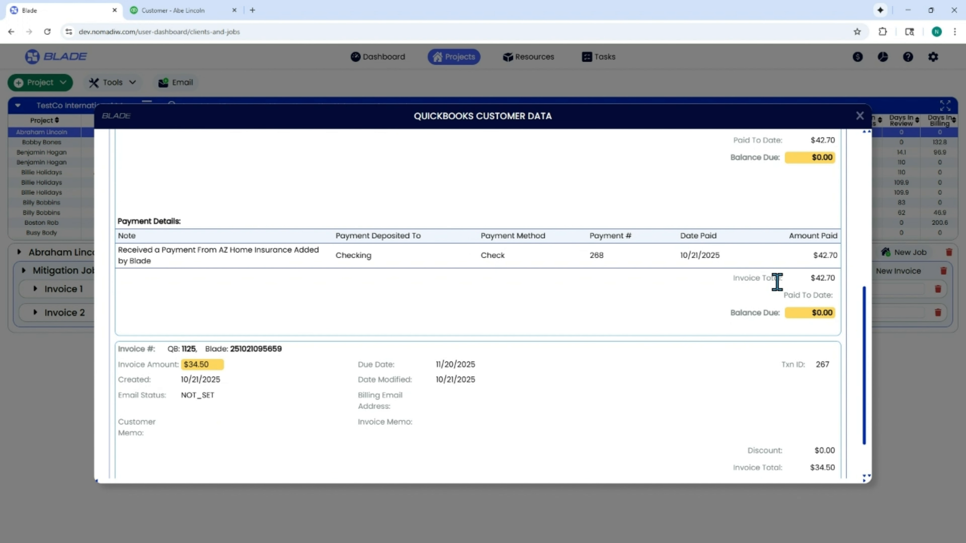
scroll(777, 281, "up", 2)
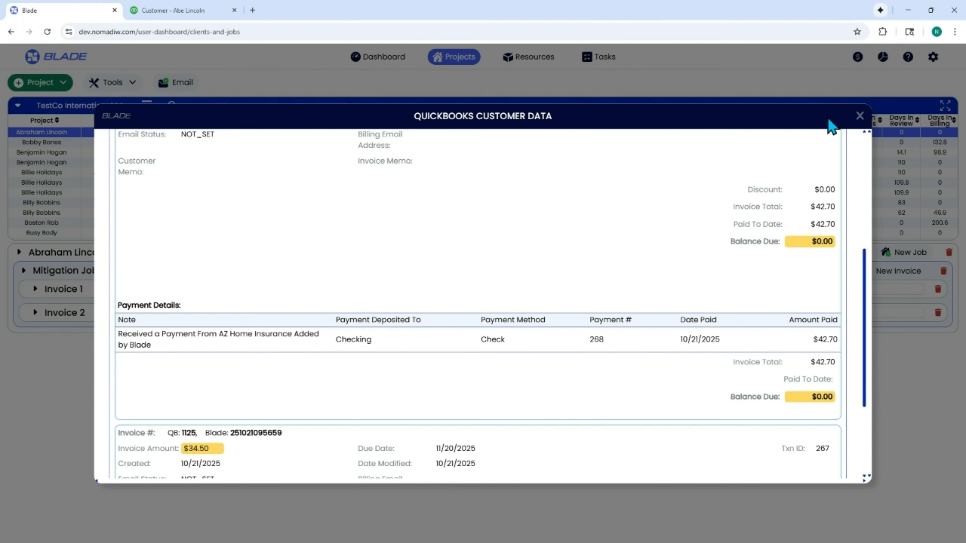
left_click(859, 116)
Step: Open invoice 1124 in QuickBooks to review its payment status and totals, then close it
left_click(169, 11)
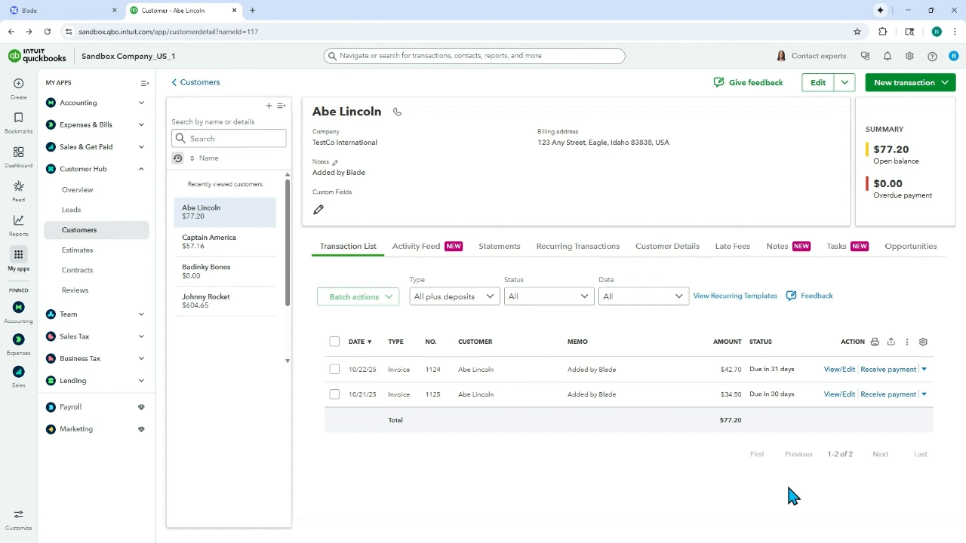
left_click(840, 371)
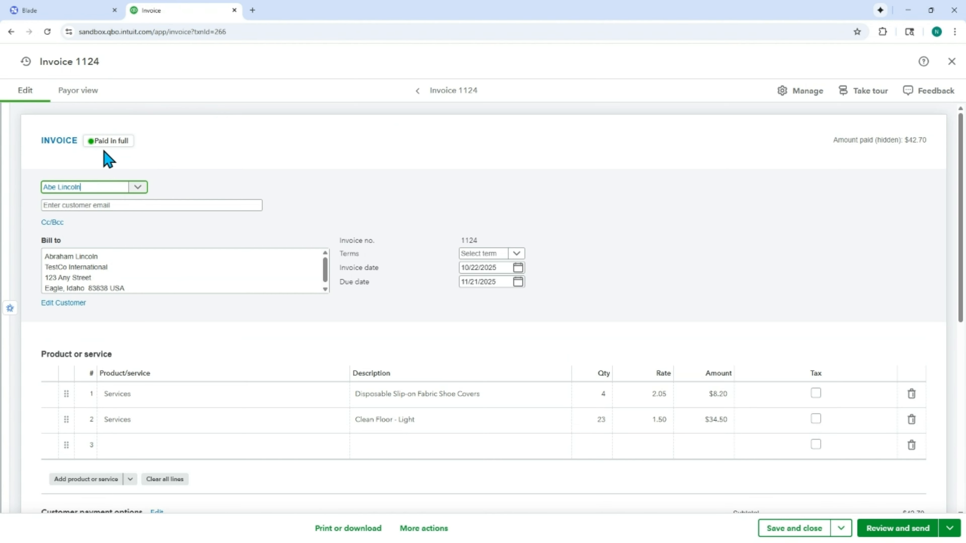
scroll(588, 326, "down", 5)
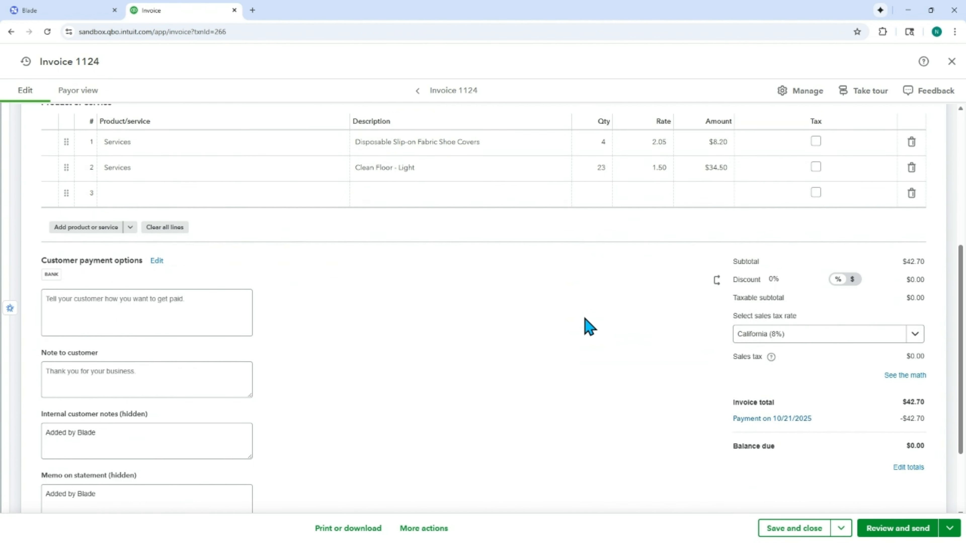
scroll(589, 325, "down", 2)
scroll(589, 325, "up", 6)
left_click(584, 317)
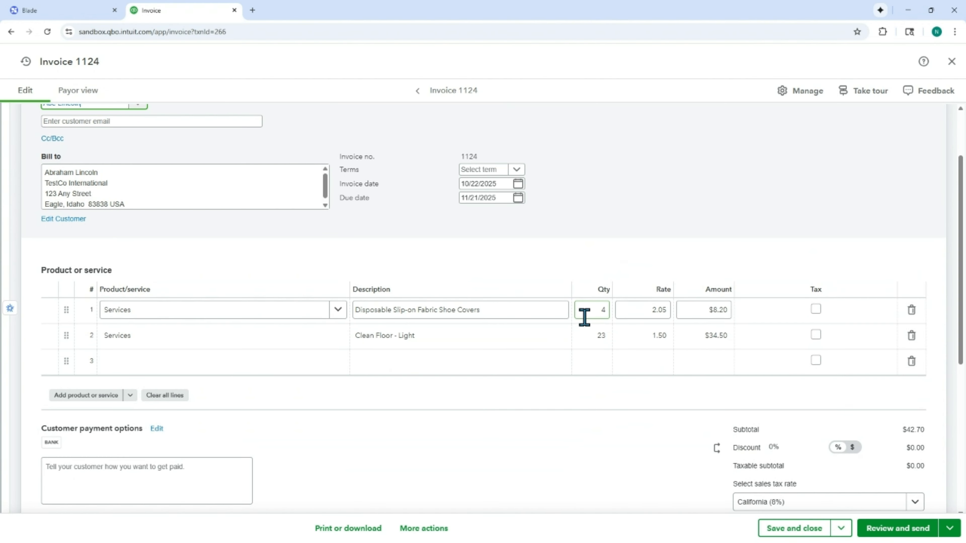
left_click(952, 61)
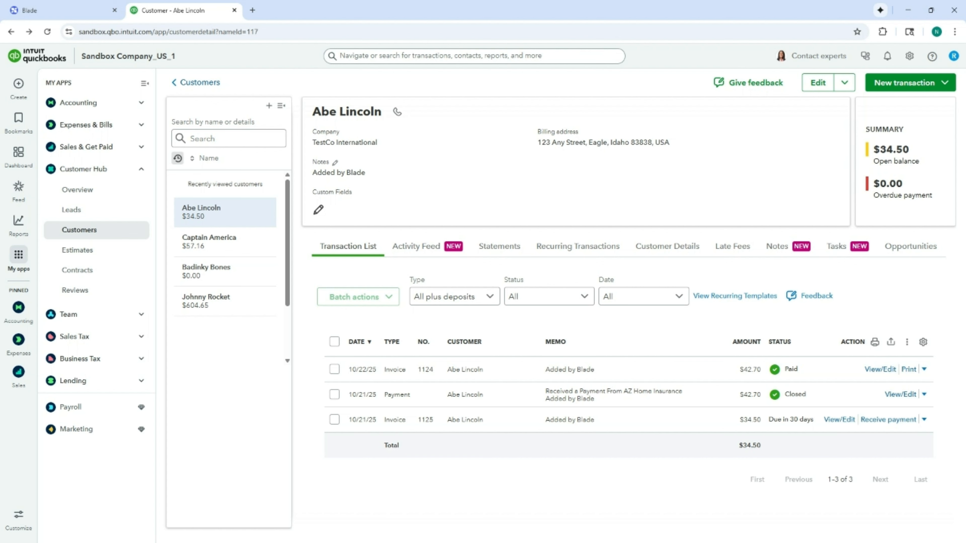
Step: Receive and record the full payment for invoice 1125 in QuickBooks
left_click(902, 420)
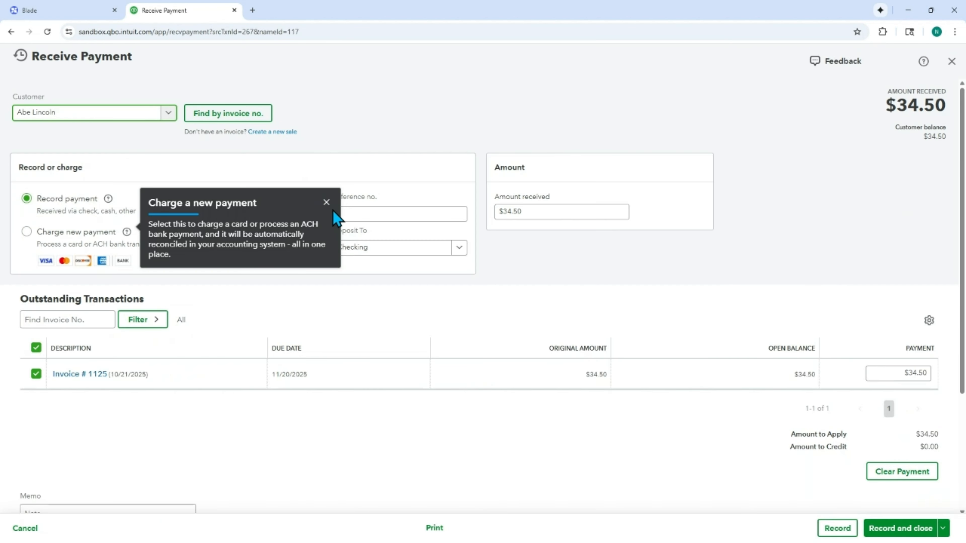
left_click(327, 202)
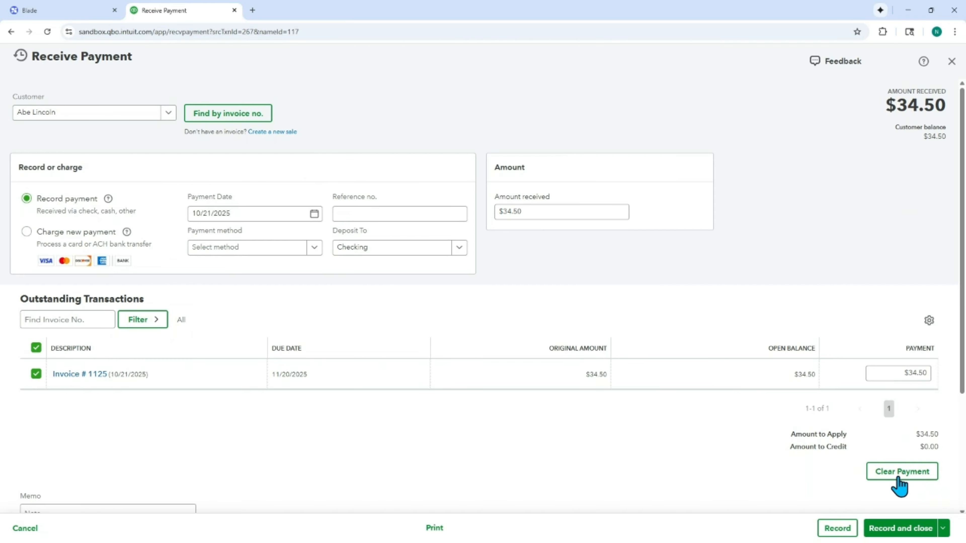
scroll(899, 488, "down", 3)
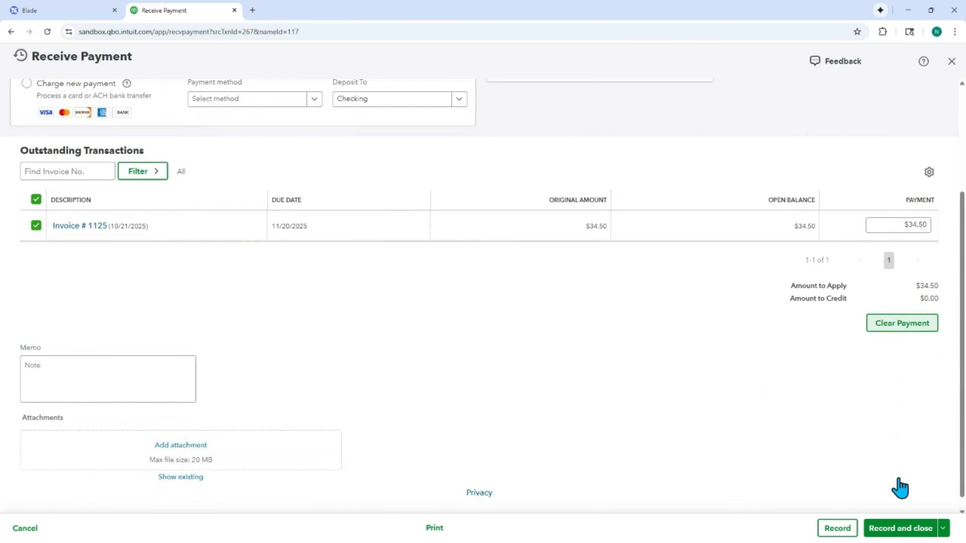
left_click(894, 530)
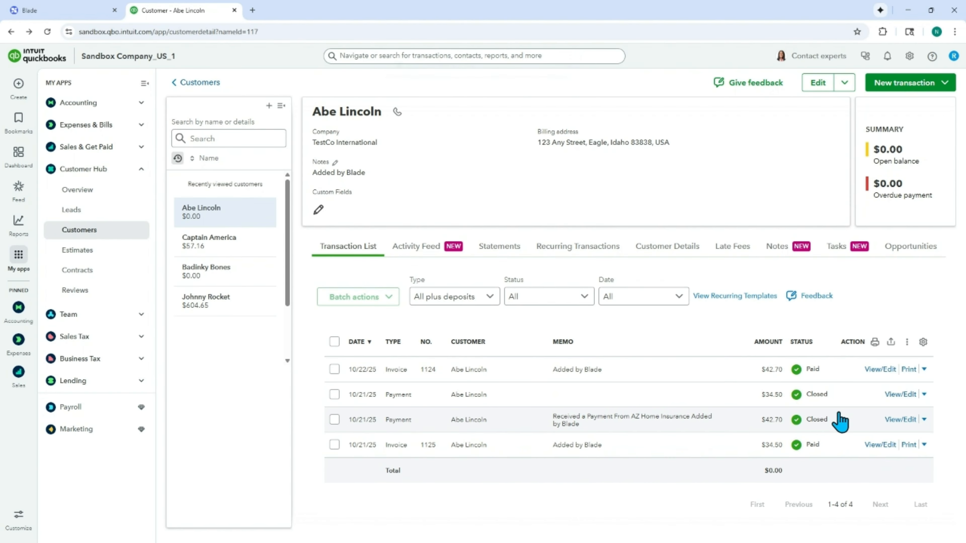
Step: Return to Blade and review Invoice 1's payments and invoice activity
left_click(72, 10)
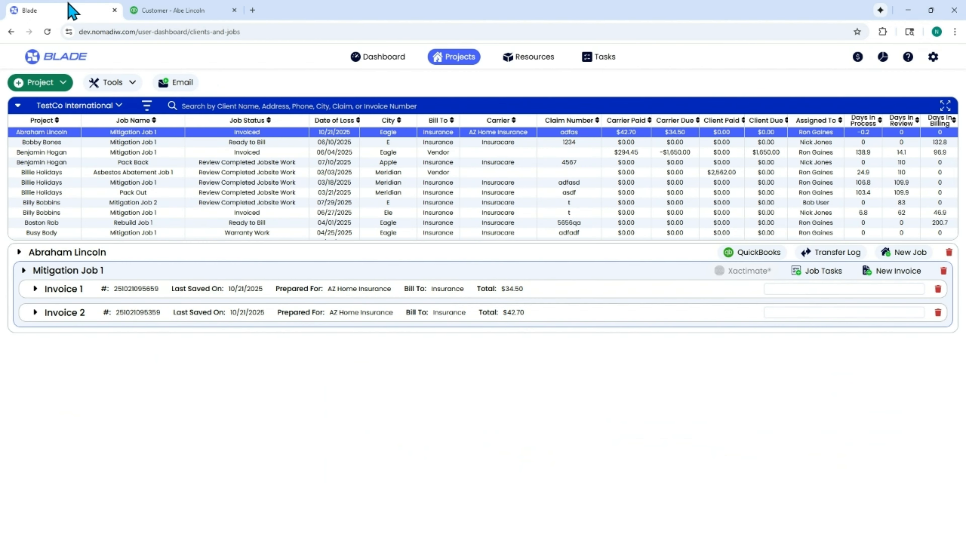
left_click(58, 172)
left_click(54, 132)
left_click(34, 289)
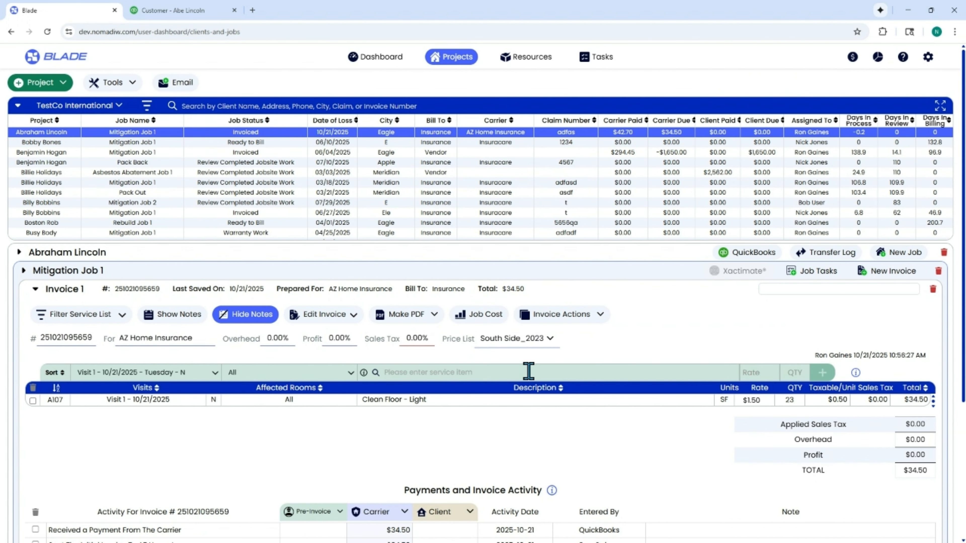
scroll(526, 369, "down", 5)
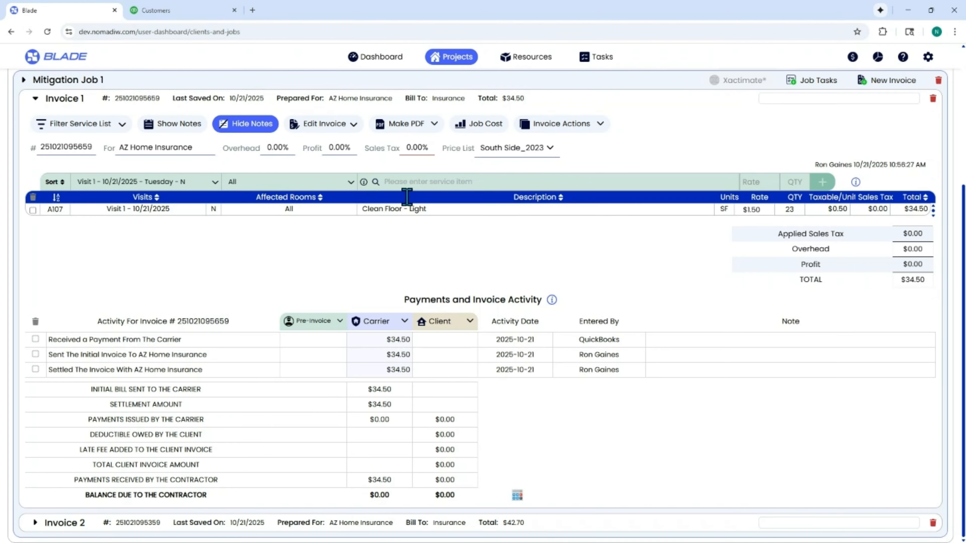
left_click(35, 99)
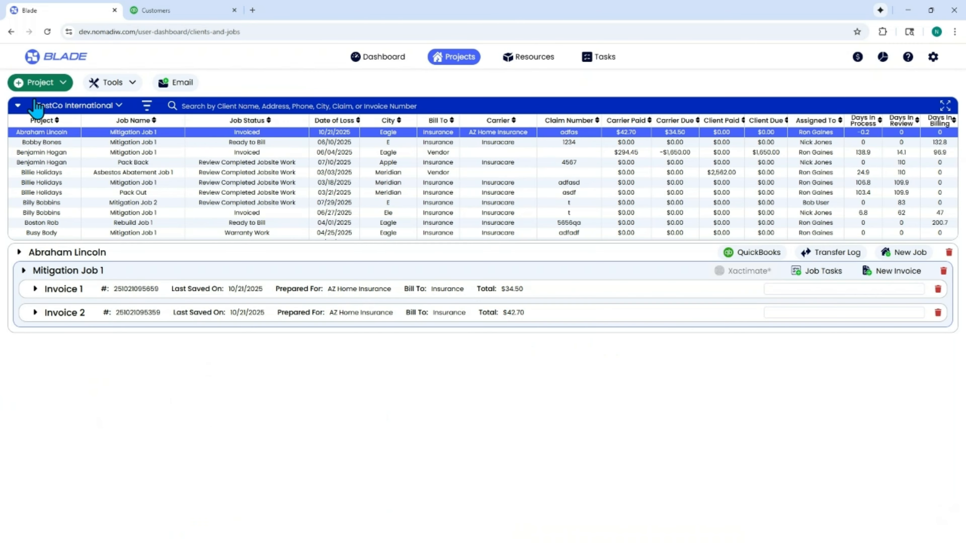
Step: Open the client's QuickBooks customer data and review both invoices' balances and payment details
left_click(752, 262)
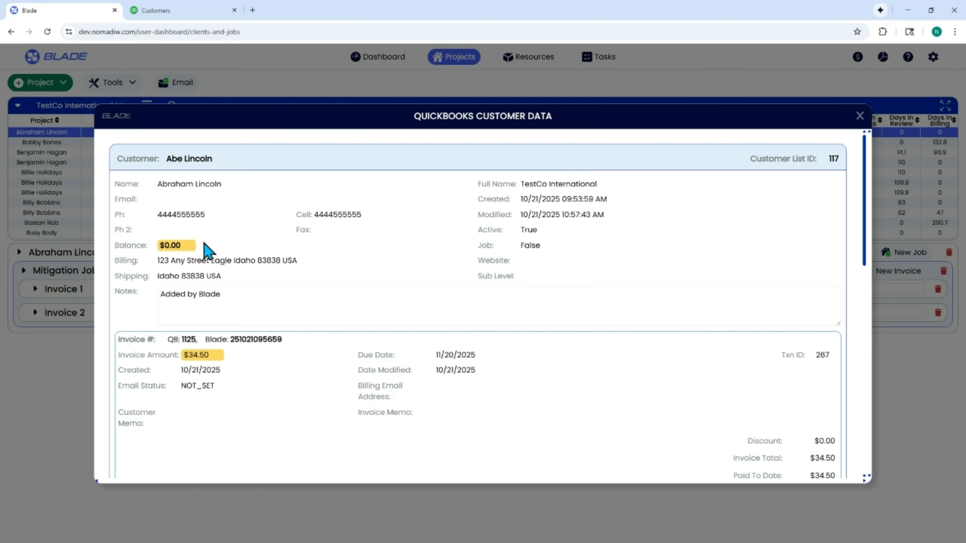
left_click_drag(188, 251, 160, 246)
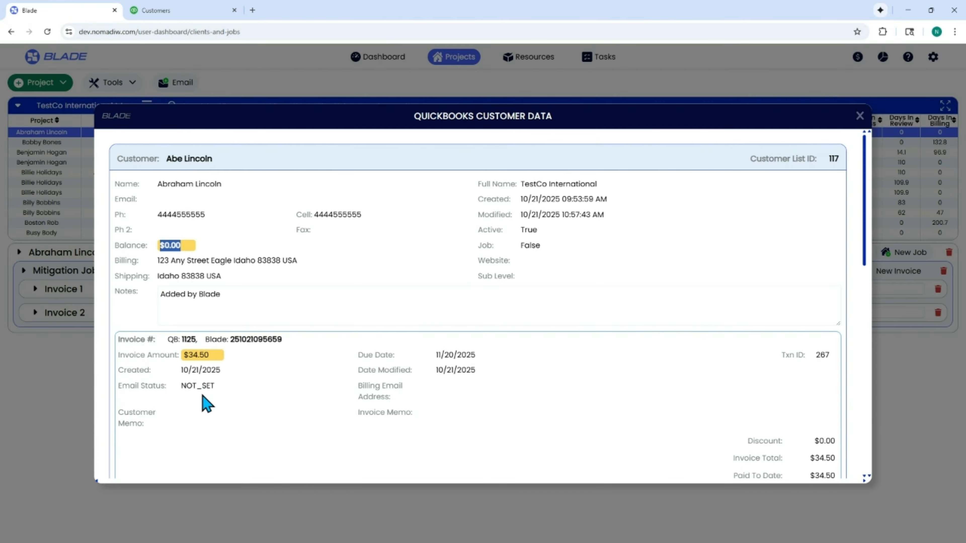
scroll(529, 329, "down", 4)
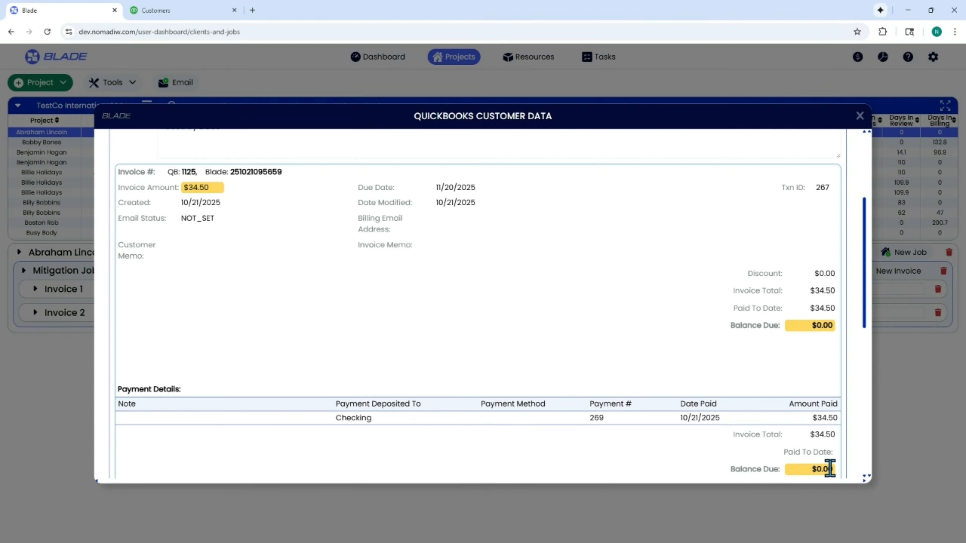
left_click_drag(829, 469, 790, 472)
scroll(528, 230, "down", 6)
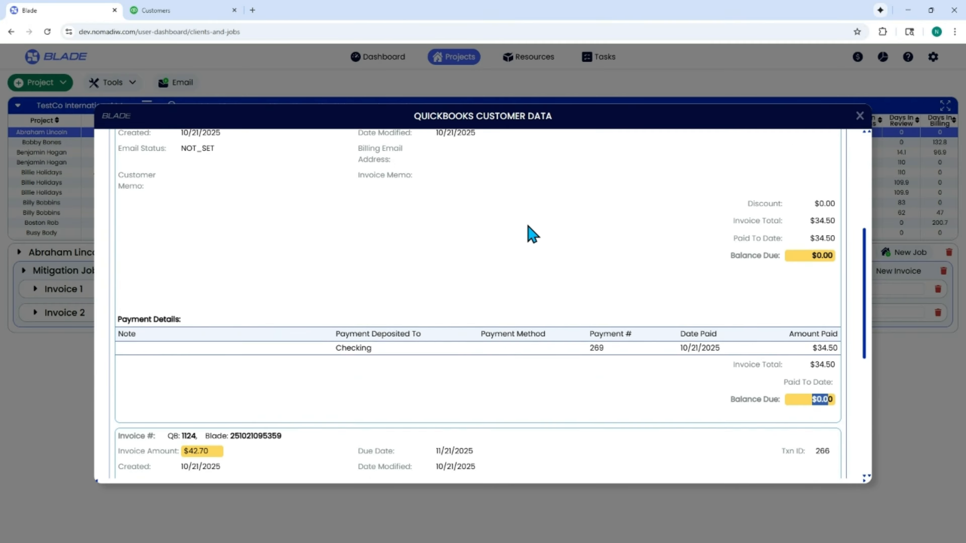
scroll(534, 282, "down", 2)
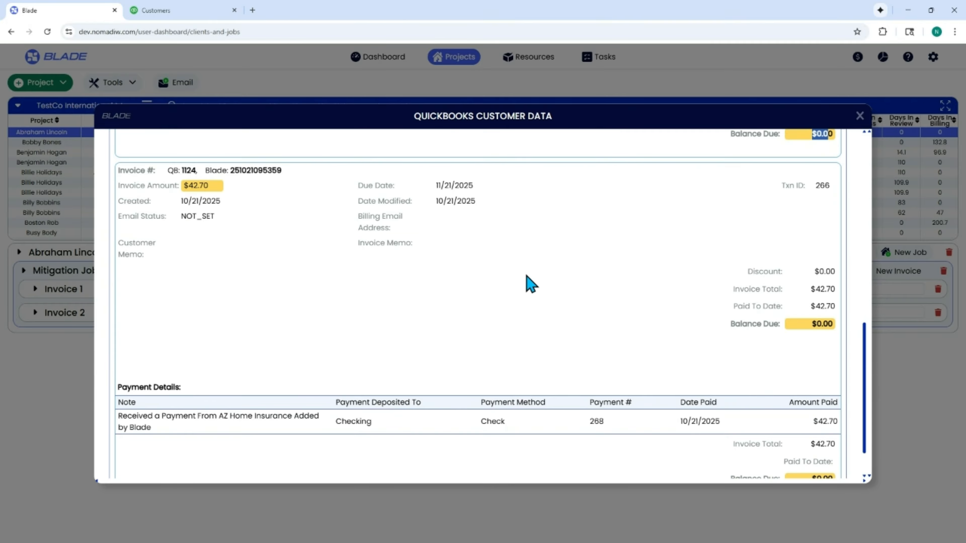
left_click_drag(211, 191, 183, 198)
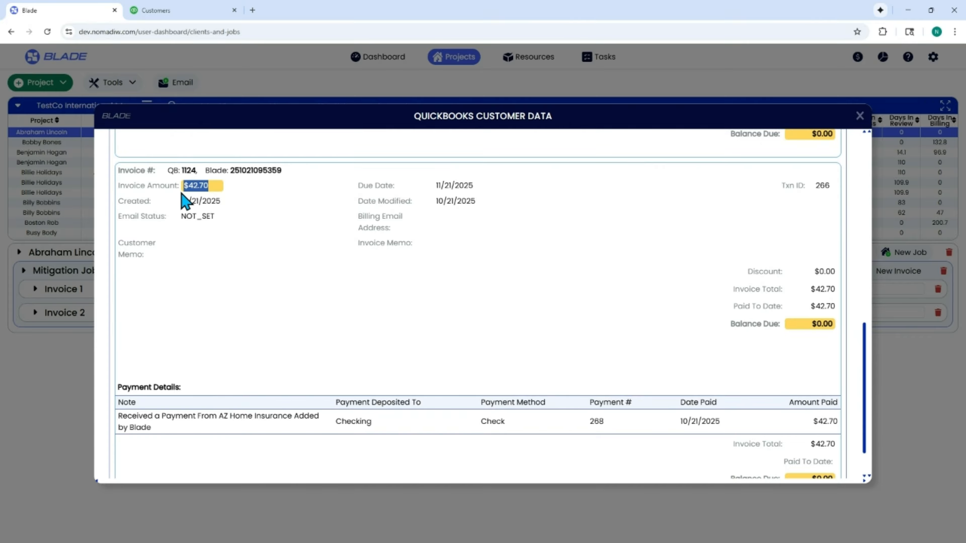
Step: Review the second invoice's payment details and balance due, then close the QuickBooks customer data
scroll(795, 338, "down", 1)
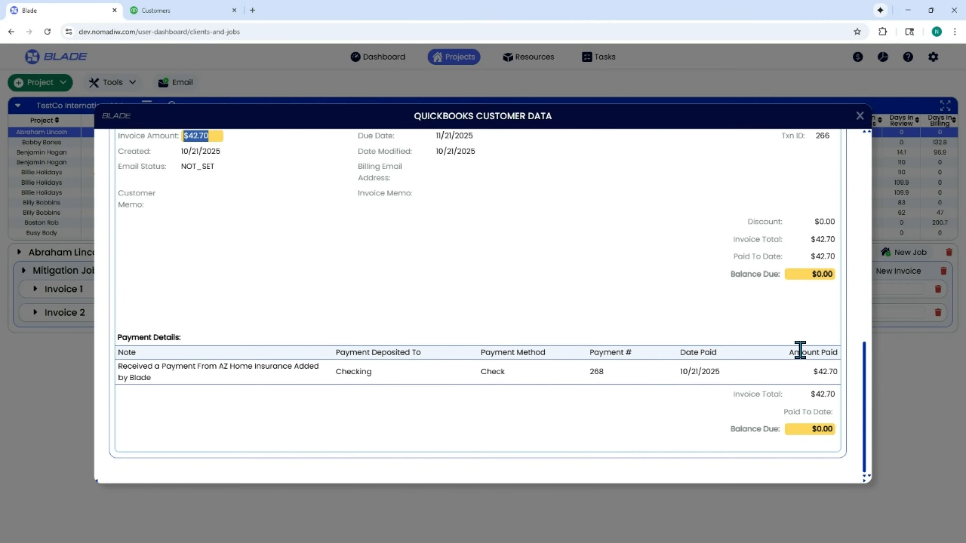
left_click(809, 427)
left_click_drag(810, 428, 841, 419)
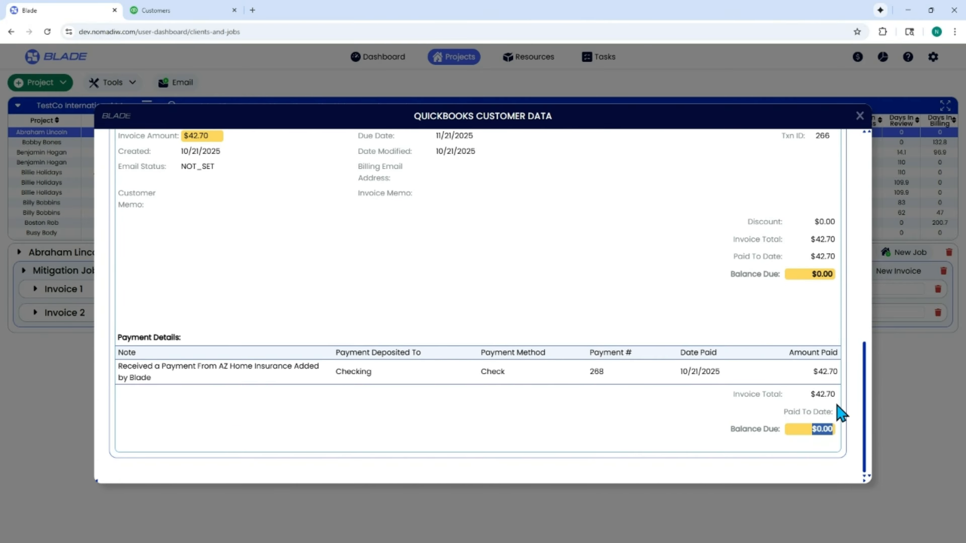
left_click(860, 116)
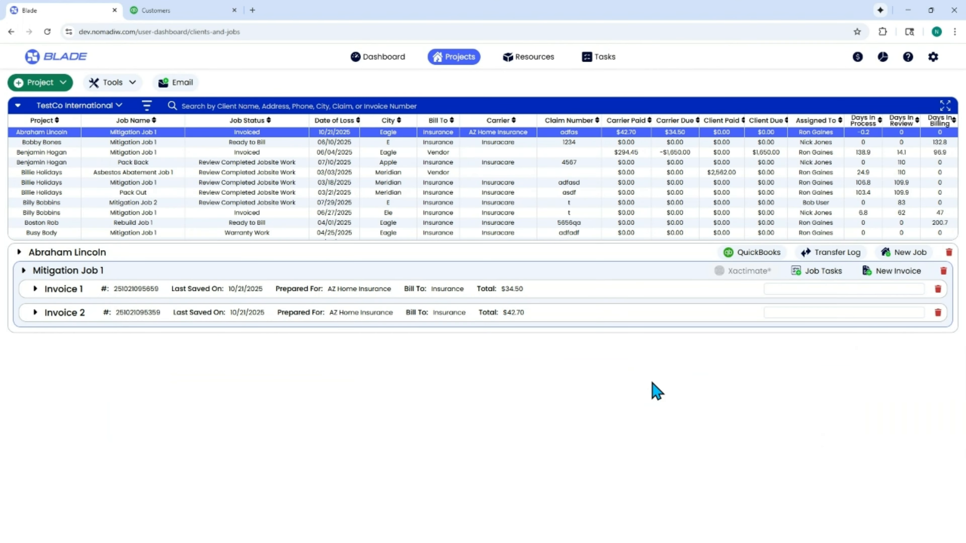
Step: Select the Busy Body project and try to open its QuickBooks customer data, dismissing the notice
left_click(47, 233)
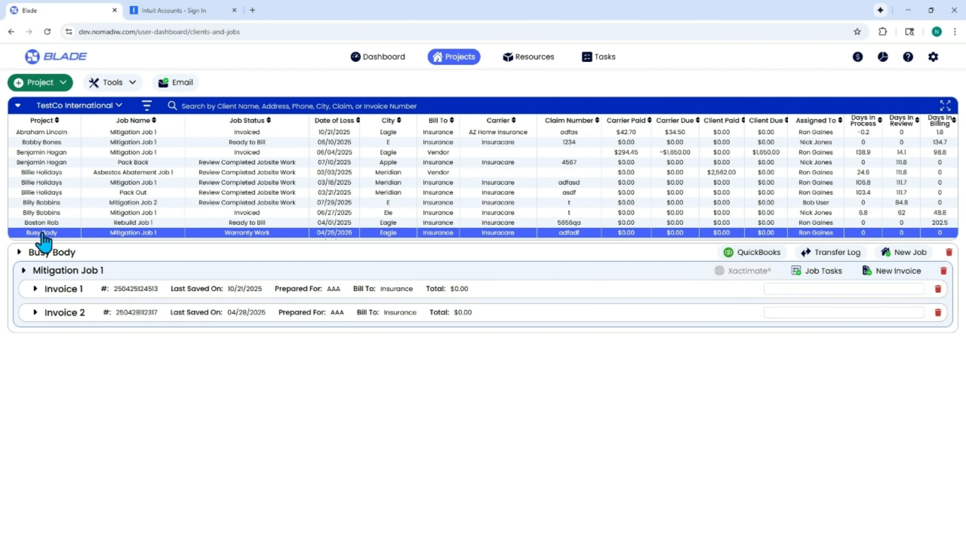
left_click(770, 255)
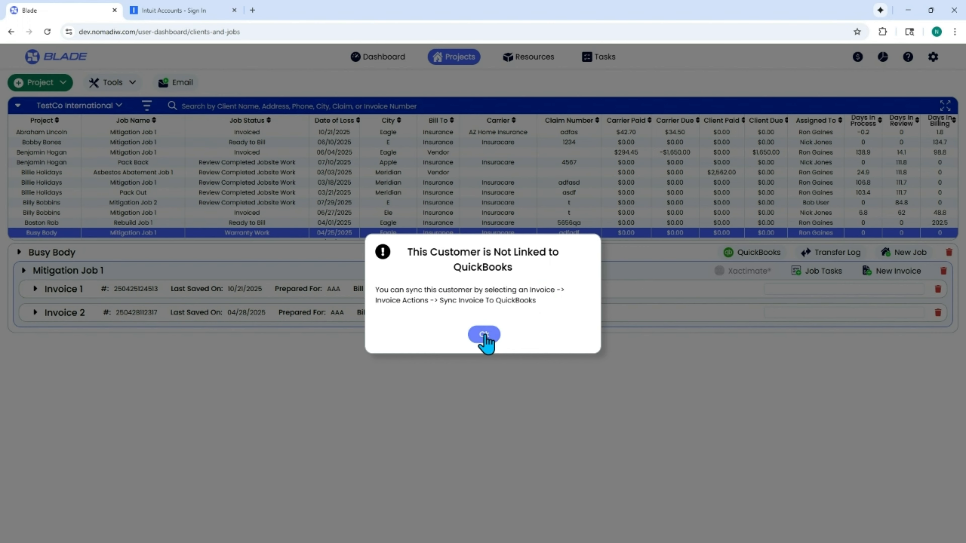
left_click(484, 334)
Step: Sync Busy Body's Invoice 1 to QuickBooks, linking it to the existing matching QuickBooks customer
left_click(36, 290)
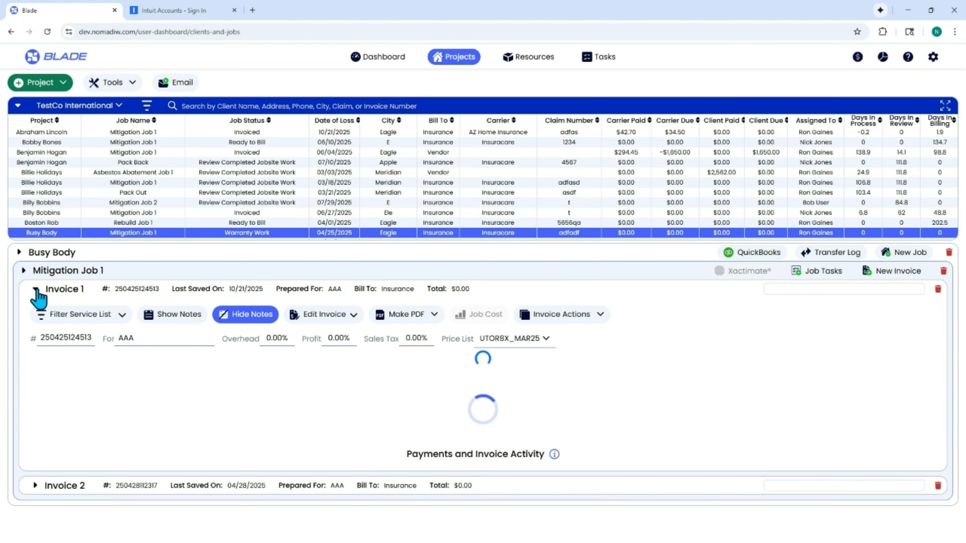
left_click(589, 317)
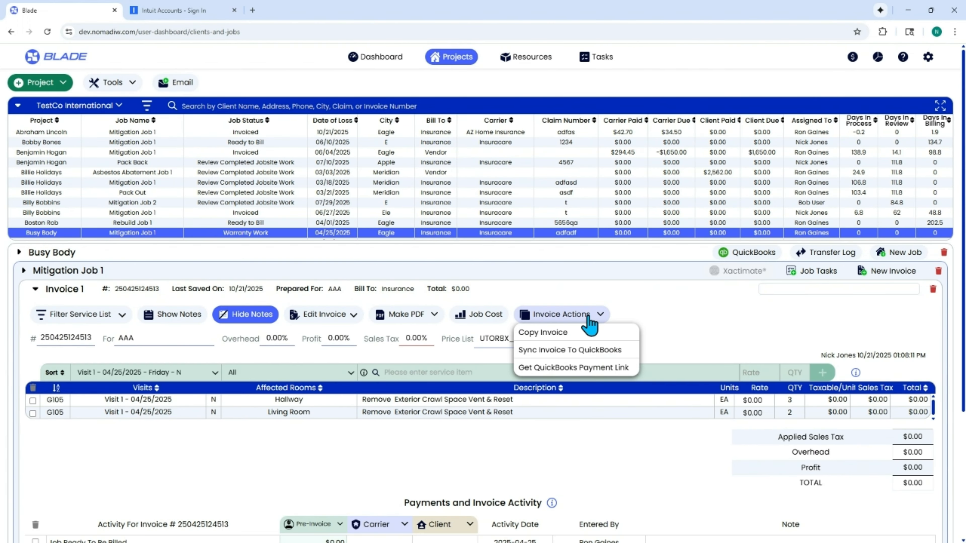
left_click(592, 354)
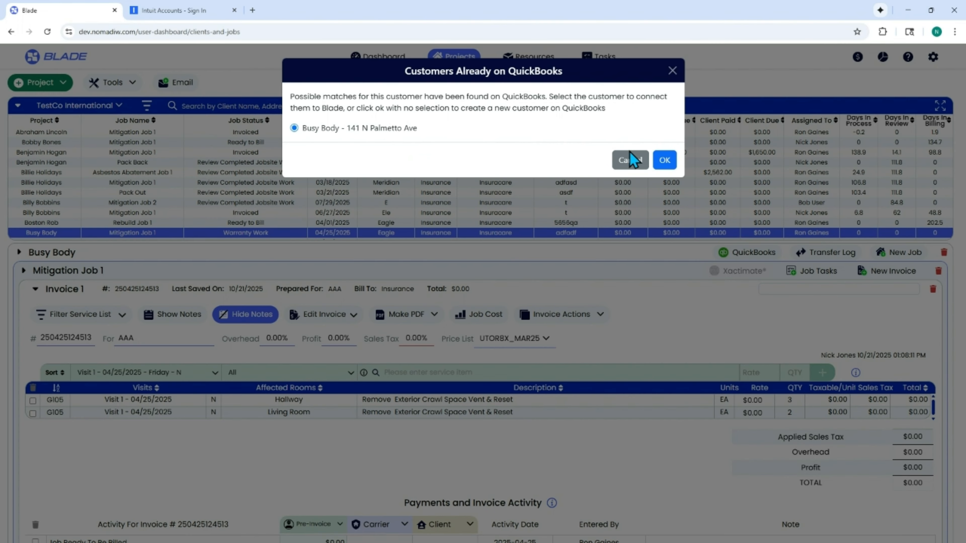
left_click(665, 160)
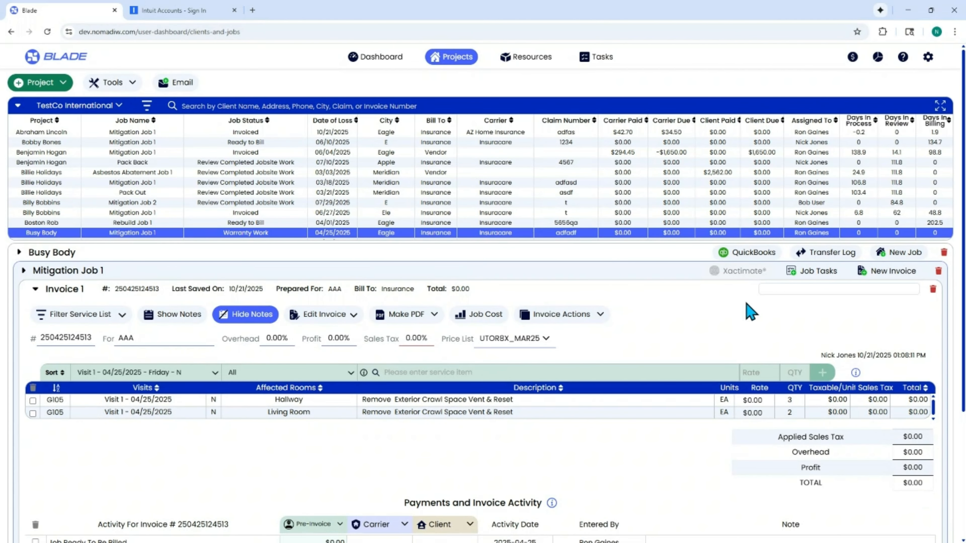
Step: Open Busy Body's QuickBooks customer data to review the synced customer and invoice, then close it
left_click(747, 255)
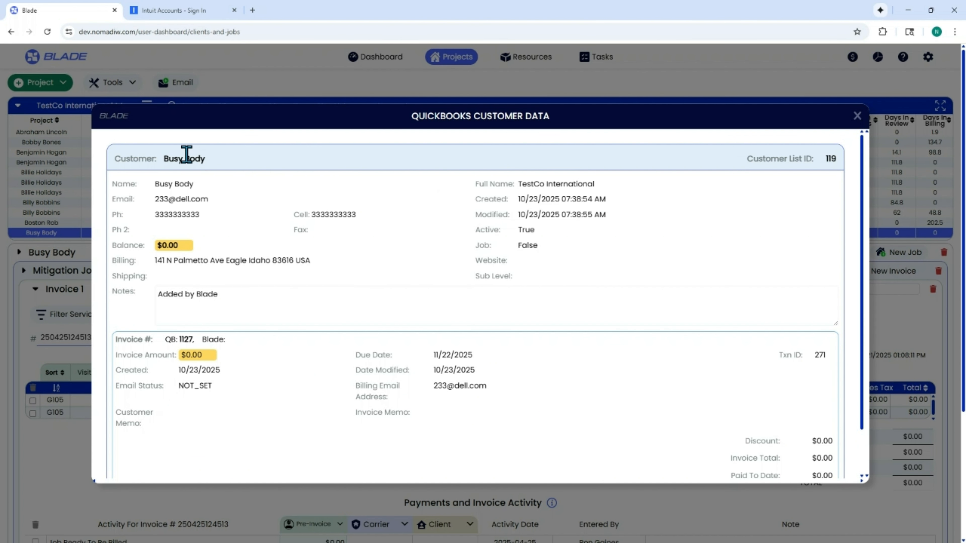
scroll(268, 402, "down", 2)
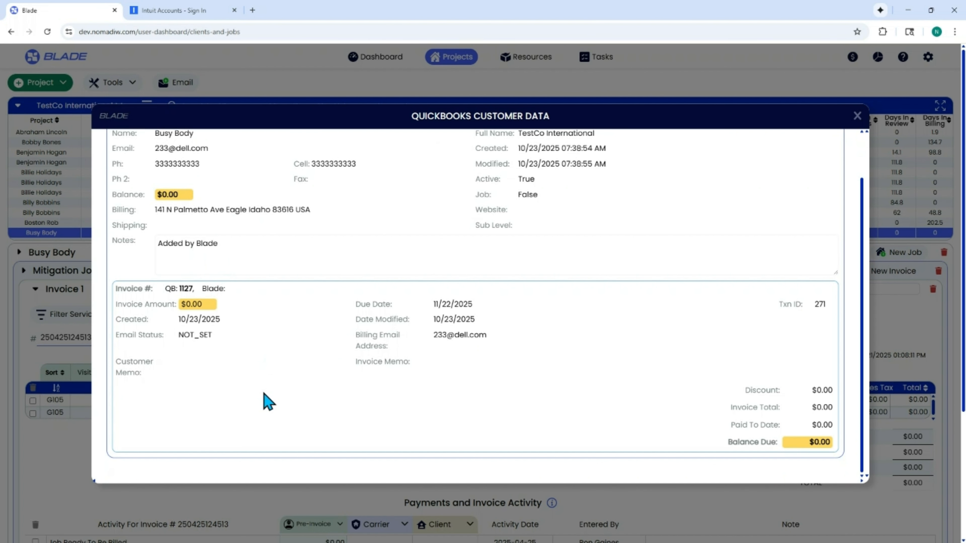
scroll(268, 401, "up", 2)
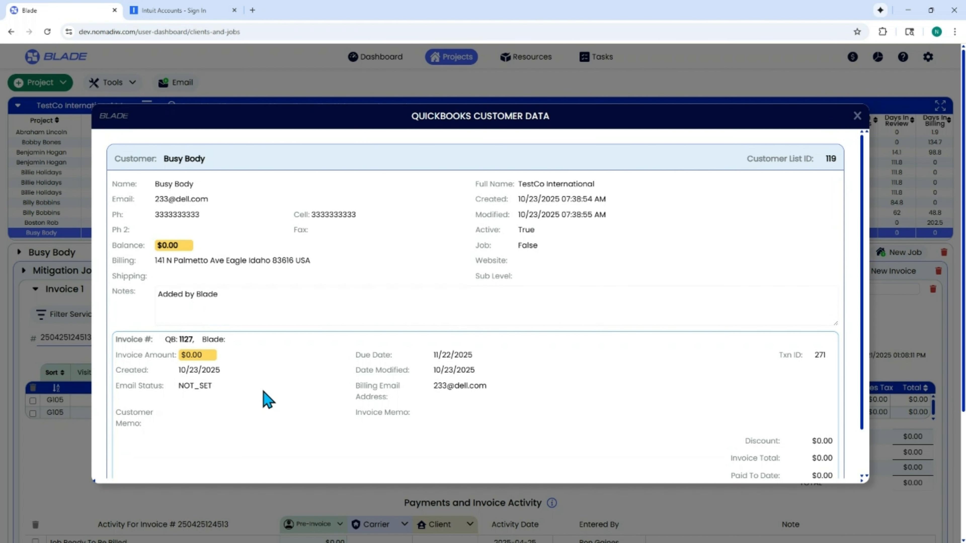
left_click(857, 116)
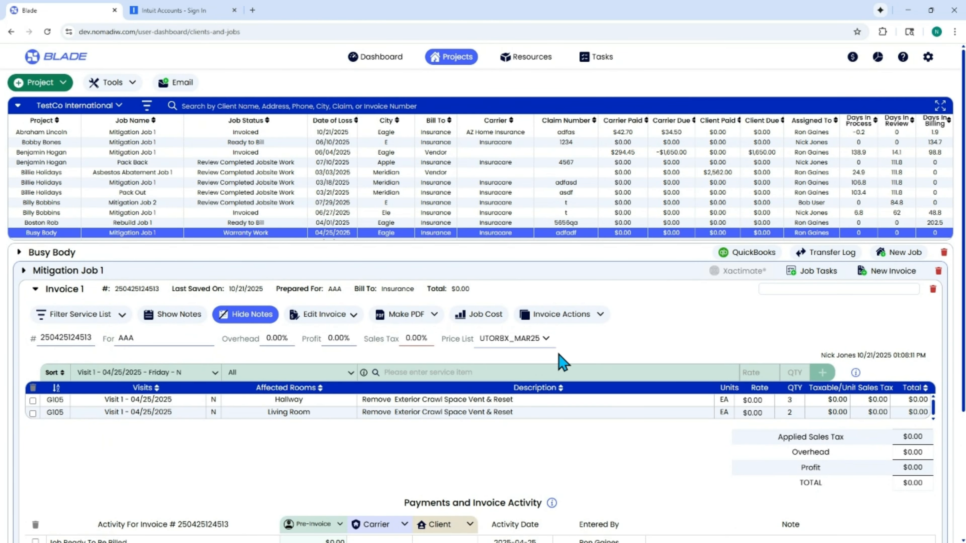
Step: Try to get the QuickBooks payment link for Invoice 1 and dismiss the notice
left_click(575, 319)
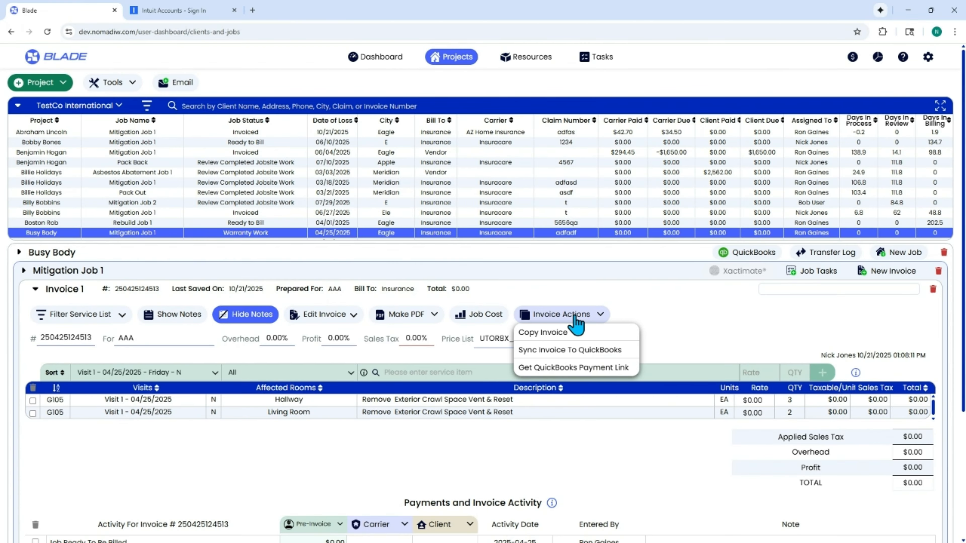
left_click(592, 369)
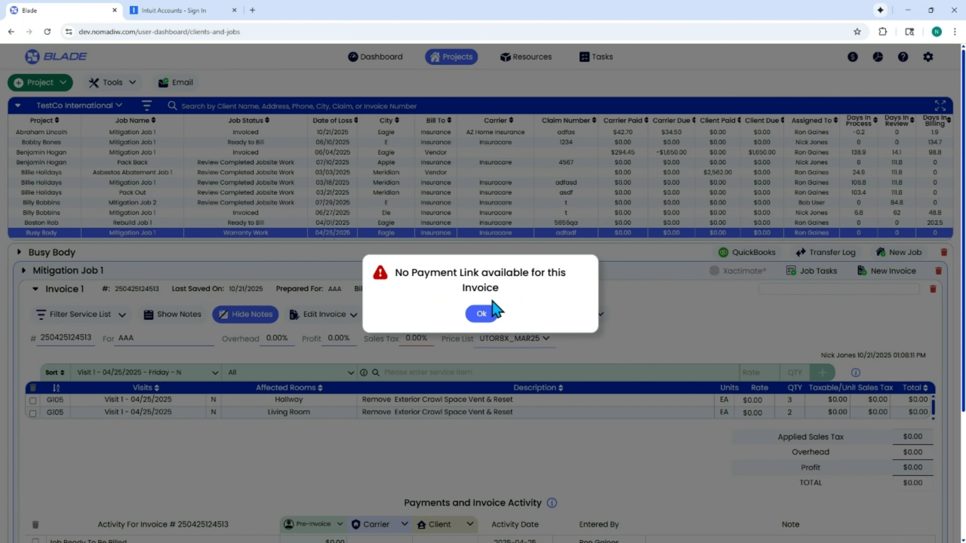
left_click(481, 314)
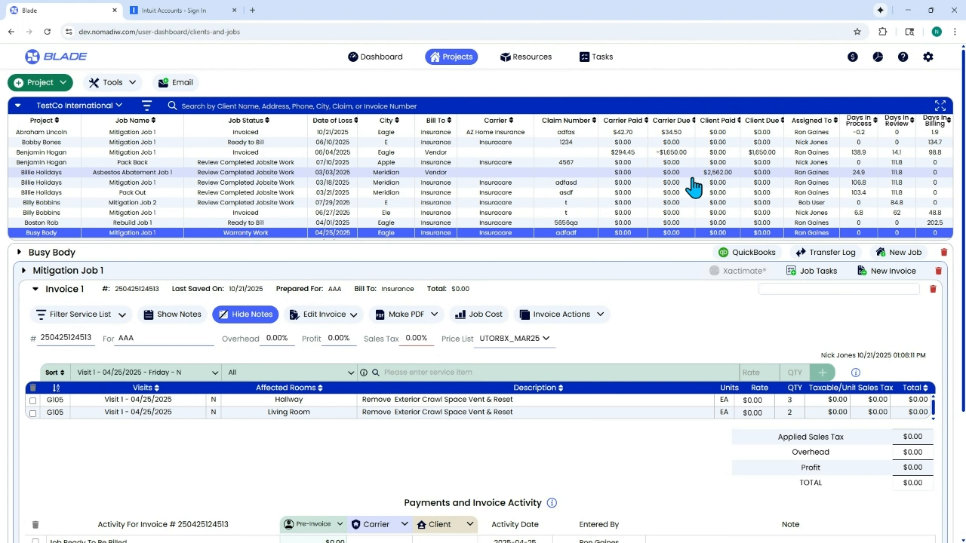
Step: Open a new email, add a user as the To recipient, and close it without sending
left_click(178, 86)
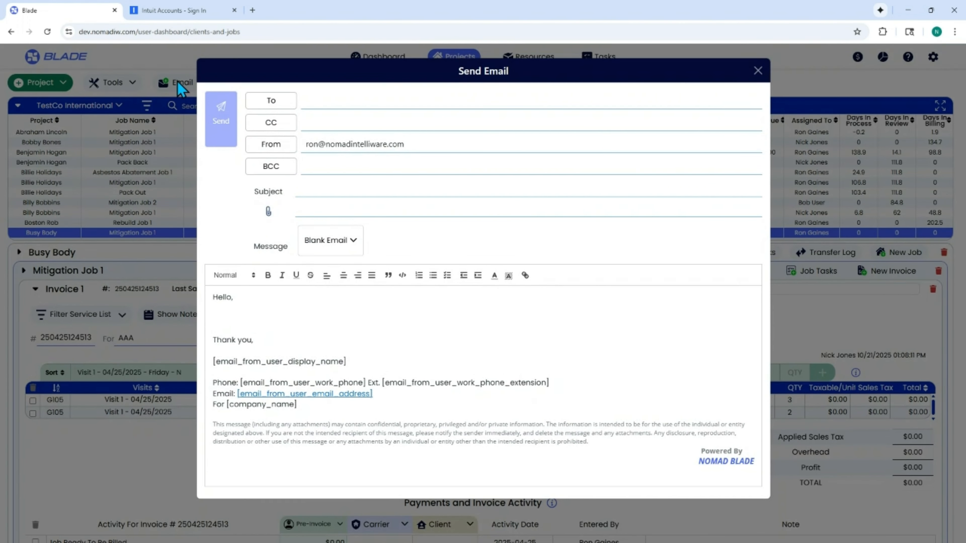
left_click(273, 102)
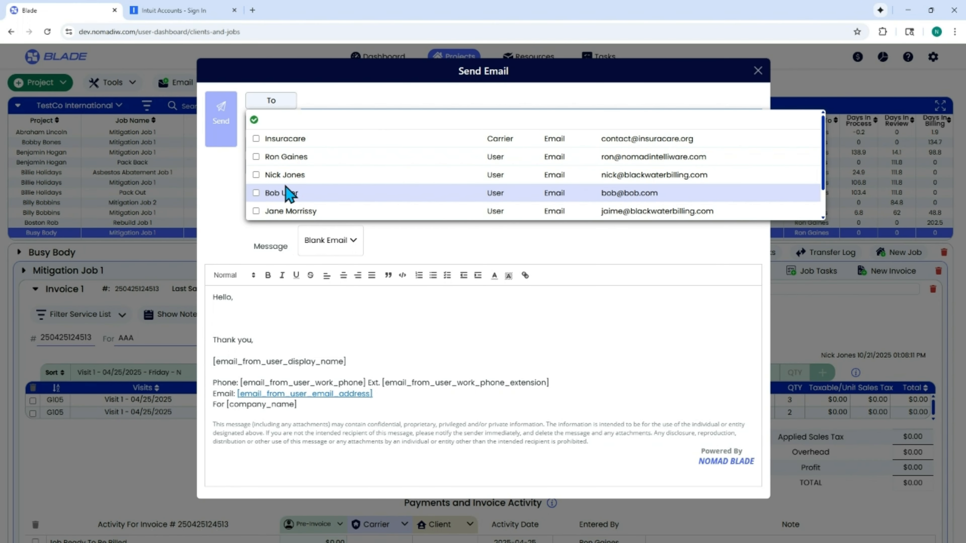
left_click(254, 120)
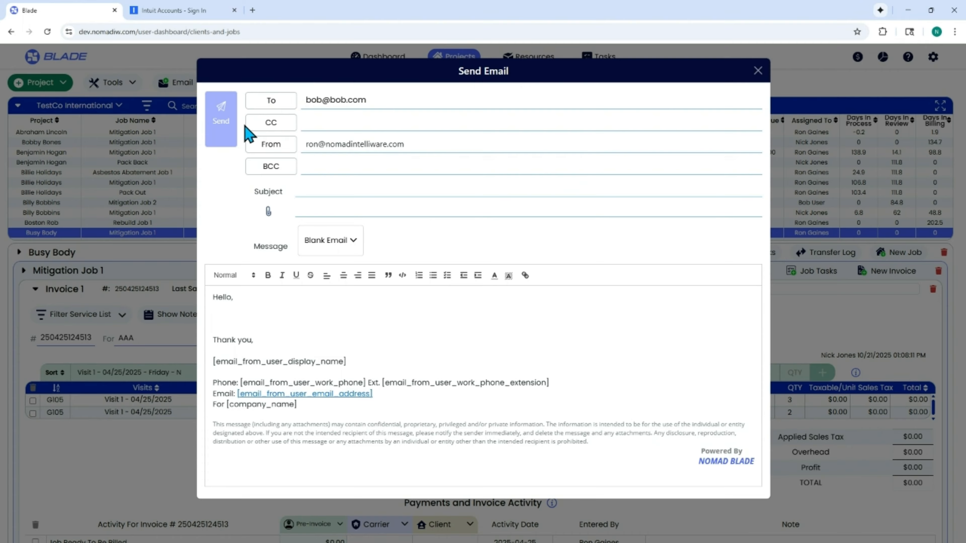
left_click(757, 71)
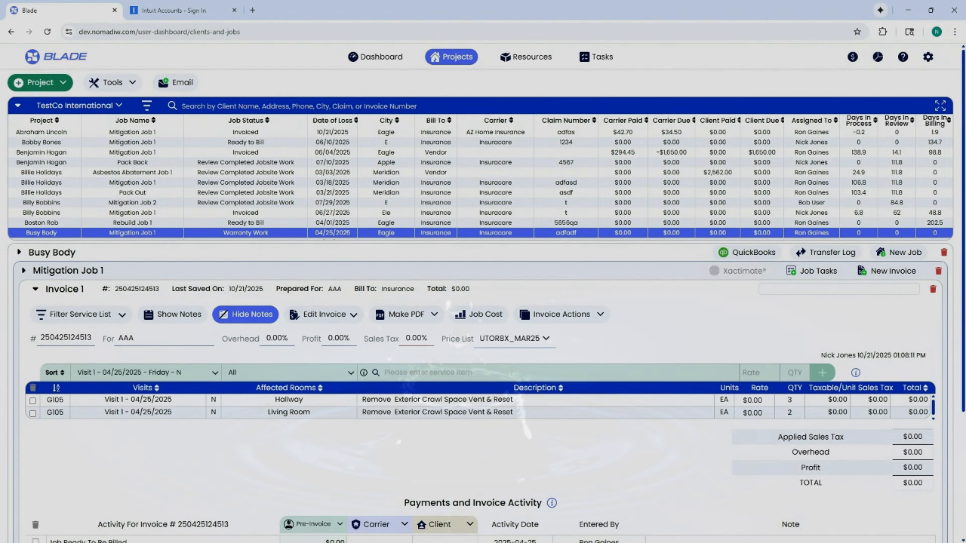